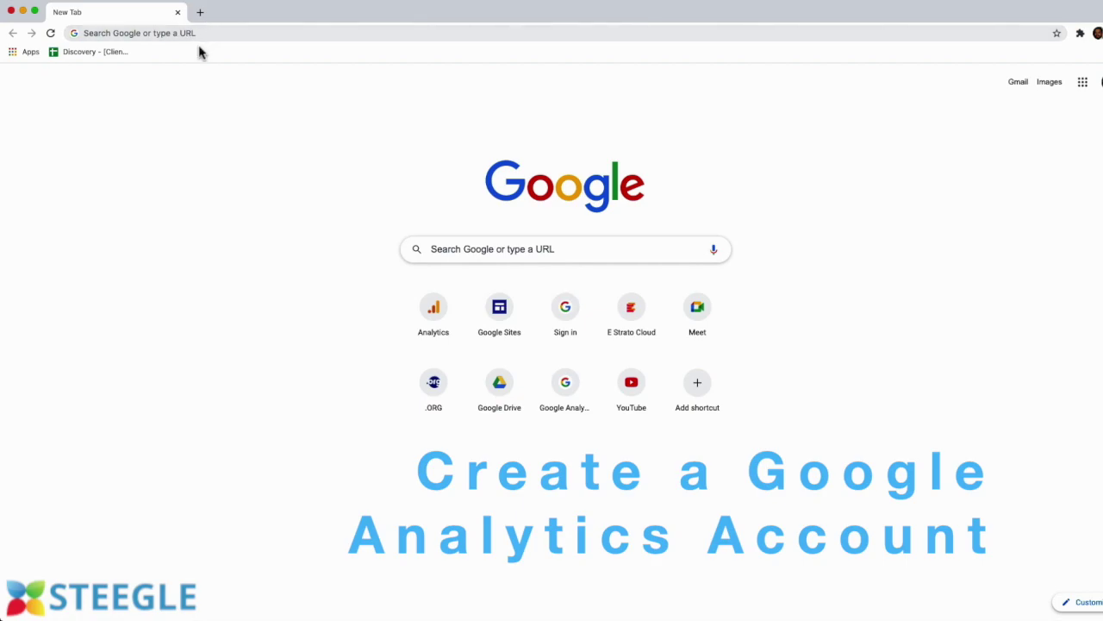
Step: Open analytics.google.com and start the free Google Analytics setup
{"action": "left_click", "coordinate": [172, 36]}
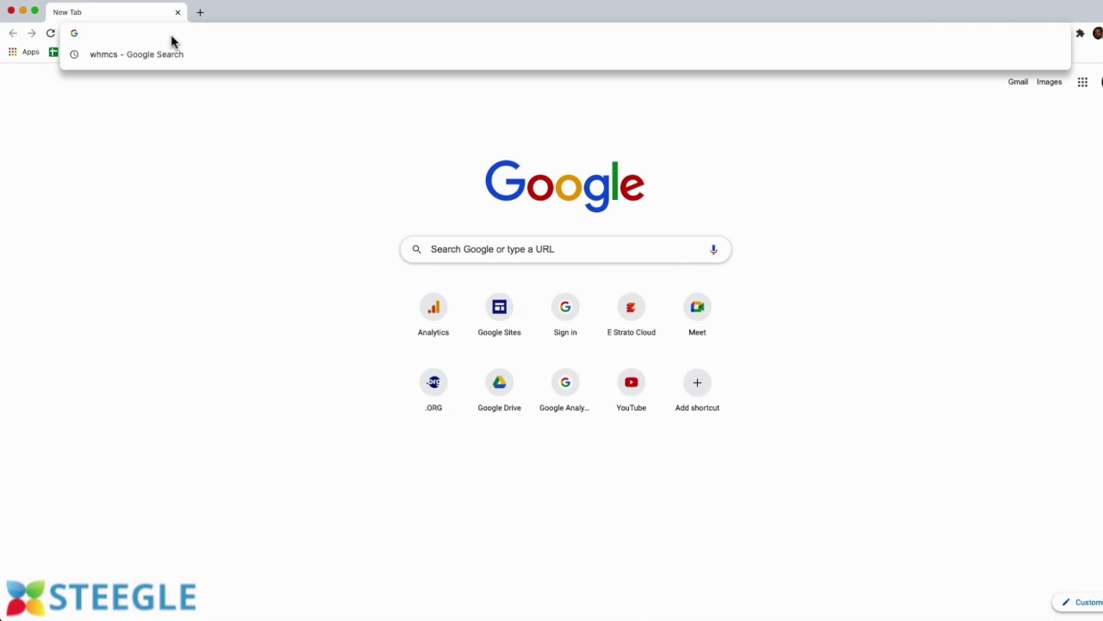
{"action": "type", "text": "ANA"}
{"action": "key", "text": "Right"}
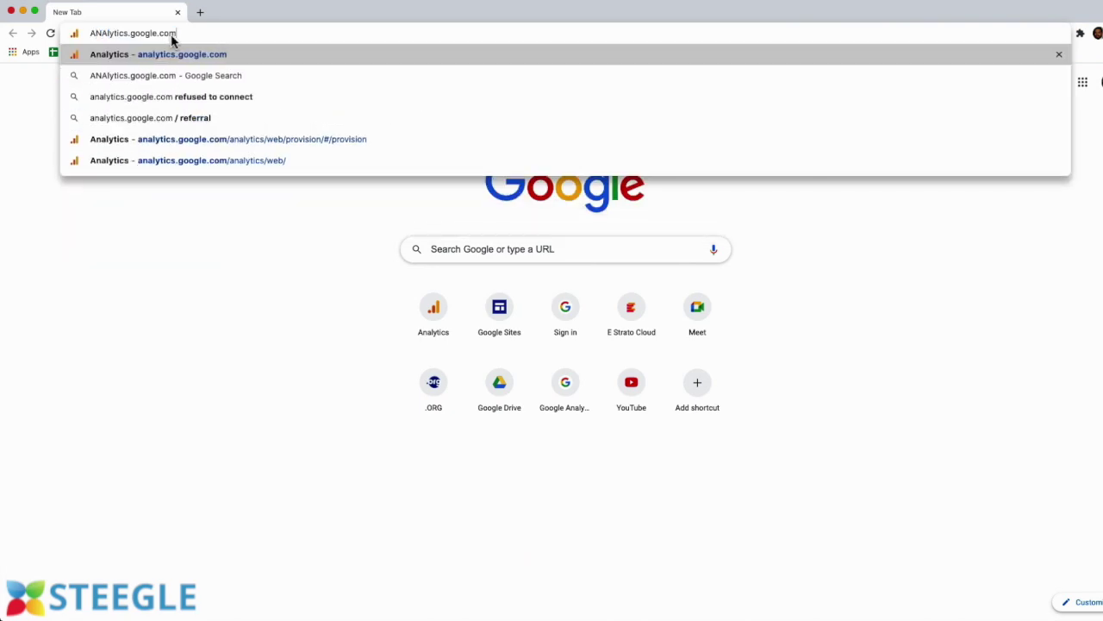
{"action": "key", "text": "Return"}
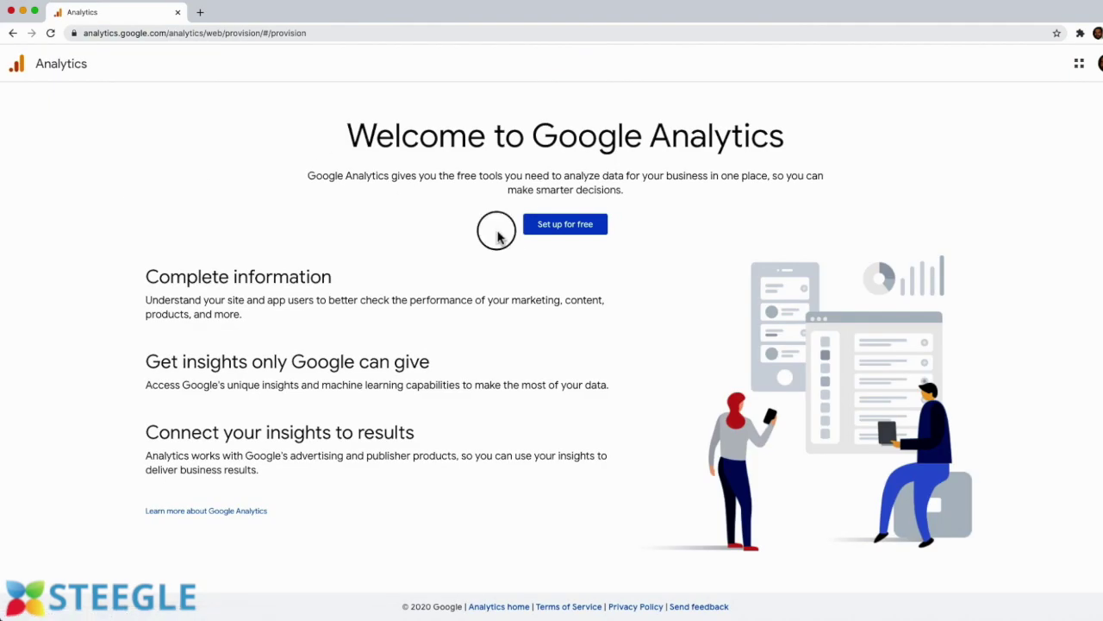
{"action": "left_click", "coordinate": [569, 227]}
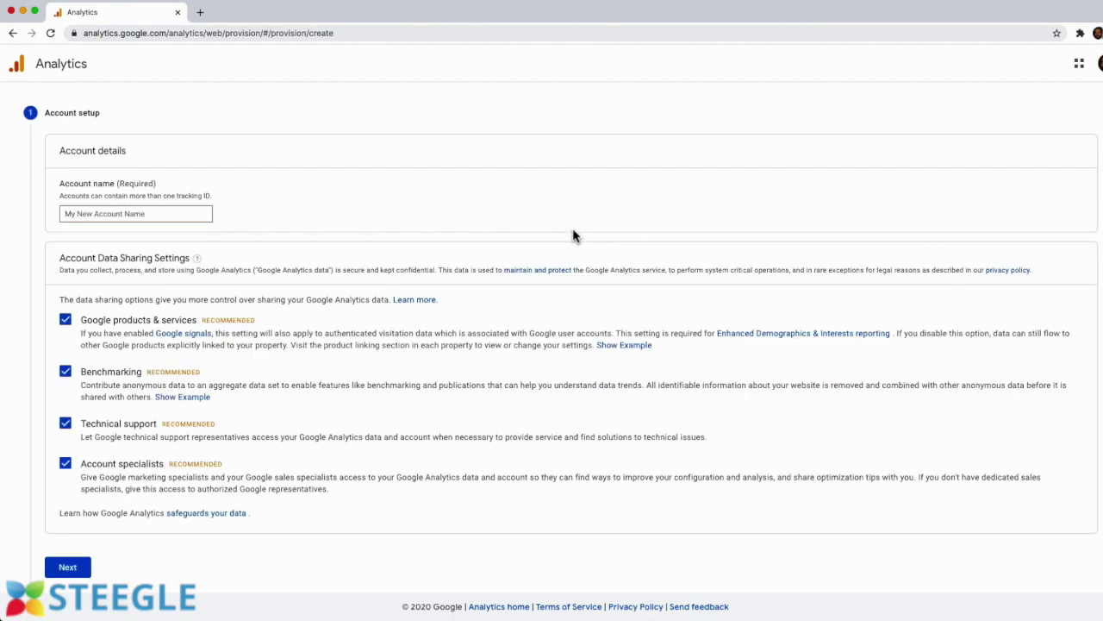
Step: Name the new Analytics account Test Account and continue to the property setup
{"action": "left_click", "coordinate": [95, 213]}
{"action": "left_click", "coordinate": [128, 211]}
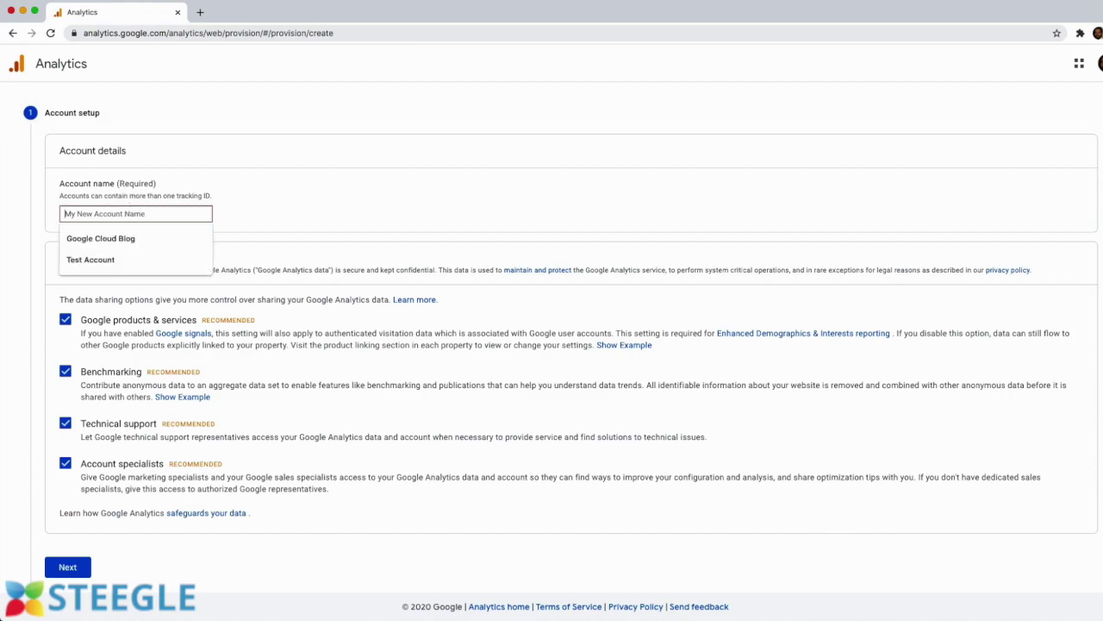
{"action": "type", "text": "Test Account"}
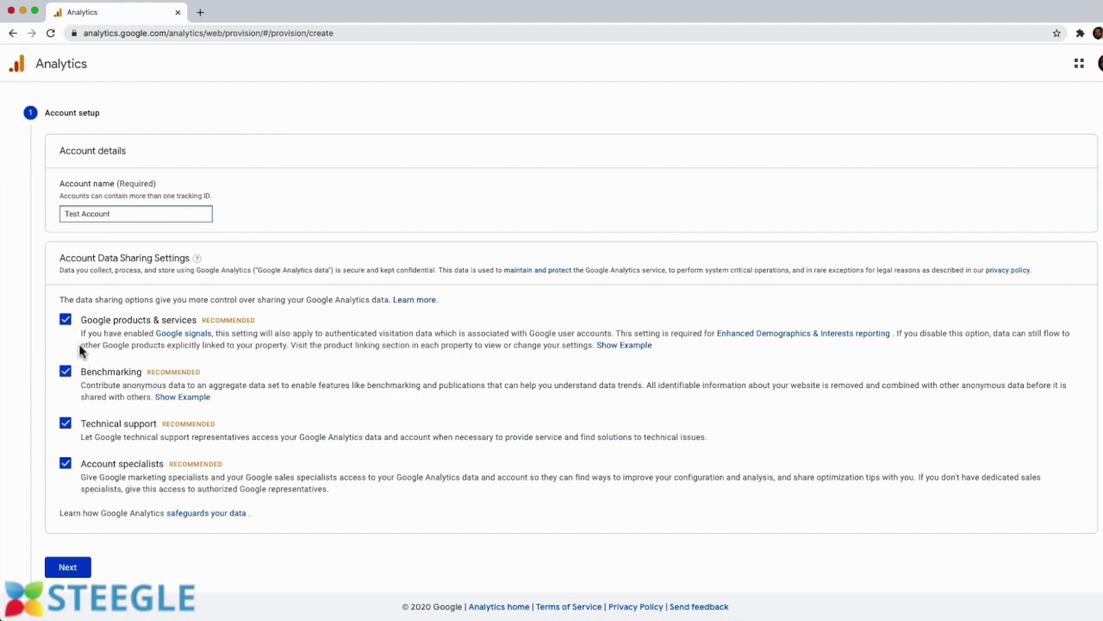
{"action": "left_click", "coordinate": [68, 566]}
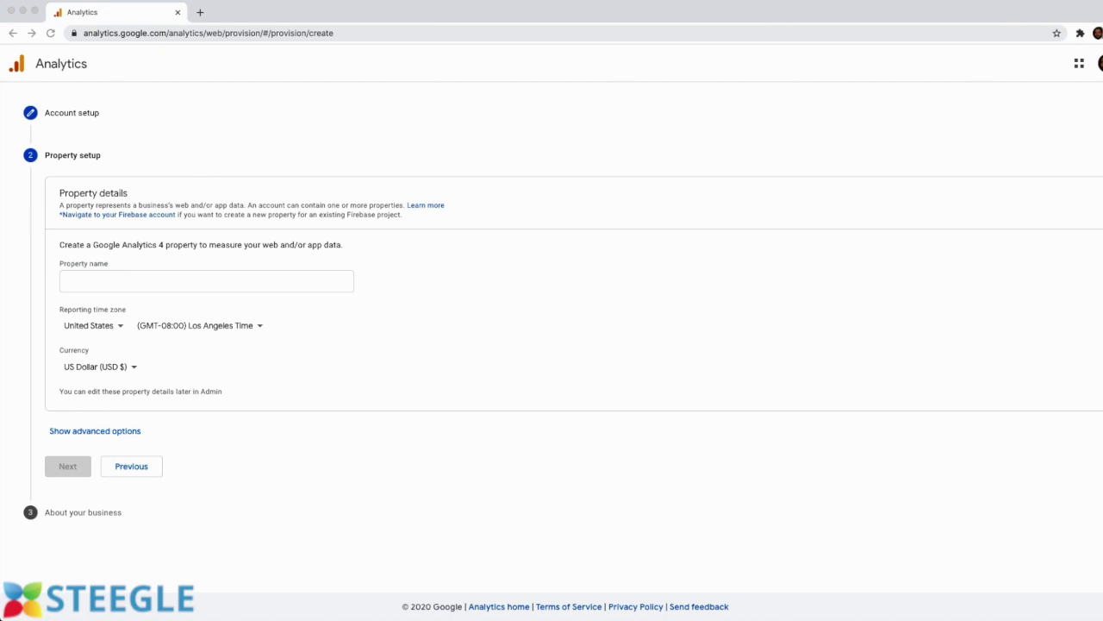
Step: Name the property TEST ACCOUNT DATA and continue to the business information
{"action": "left_click", "coordinate": [150, 281]}
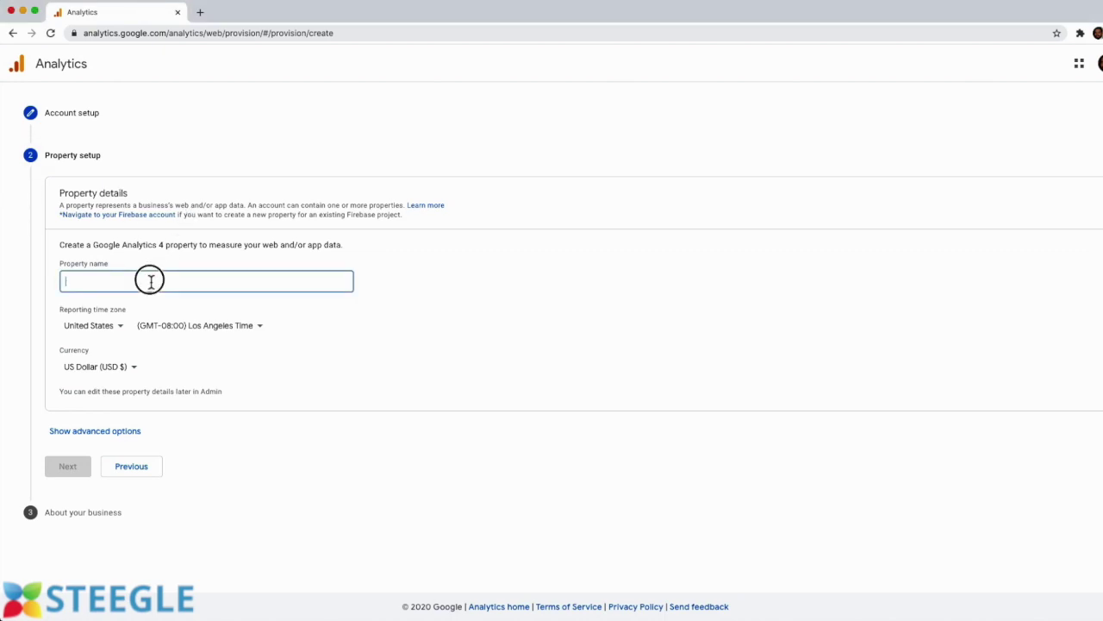
{"action": "type", "text": "TEST ACCOUNT DATA"}
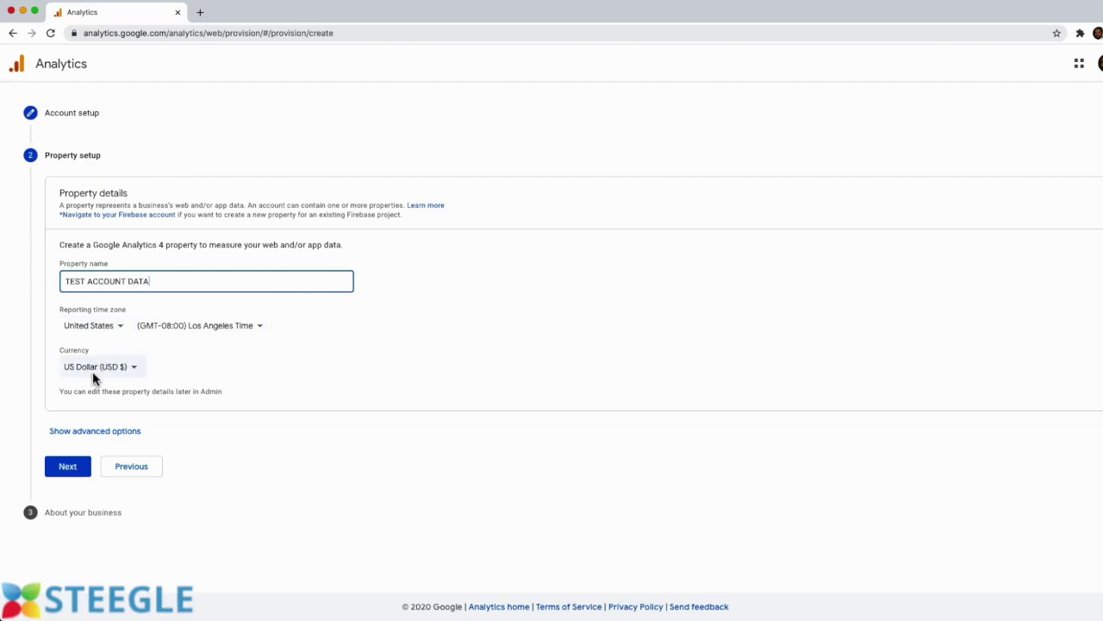
{"action": "left_click", "coordinate": [68, 468]}
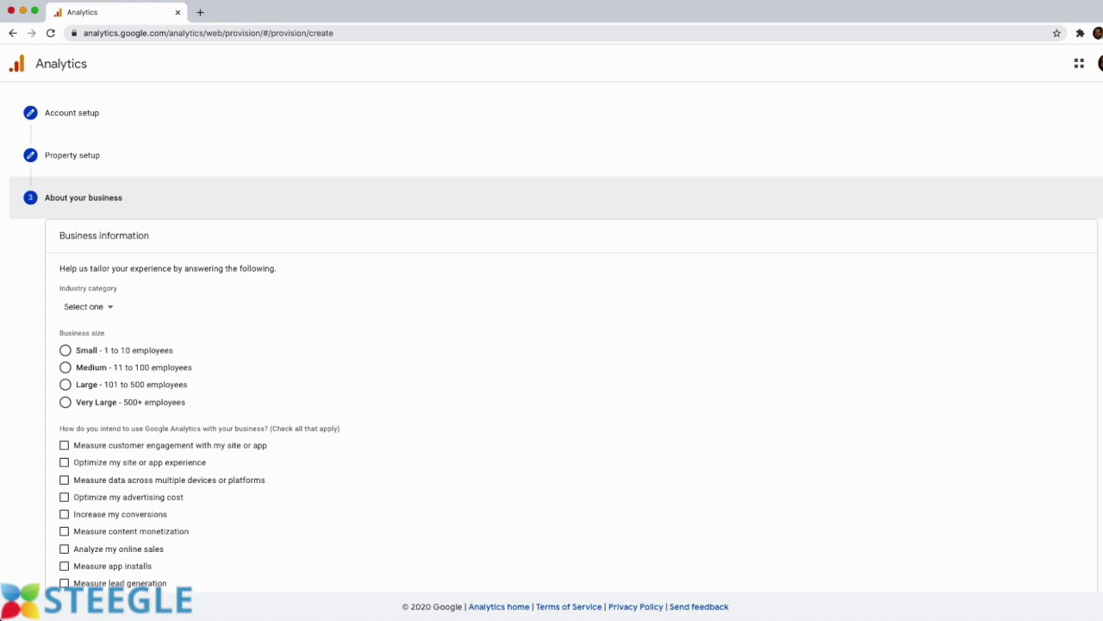
Step: Set the industry category to Hobbies & Leisure and the business size to Small - 1 to 10 employees
{"action": "left_click", "coordinate": [108, 314]}
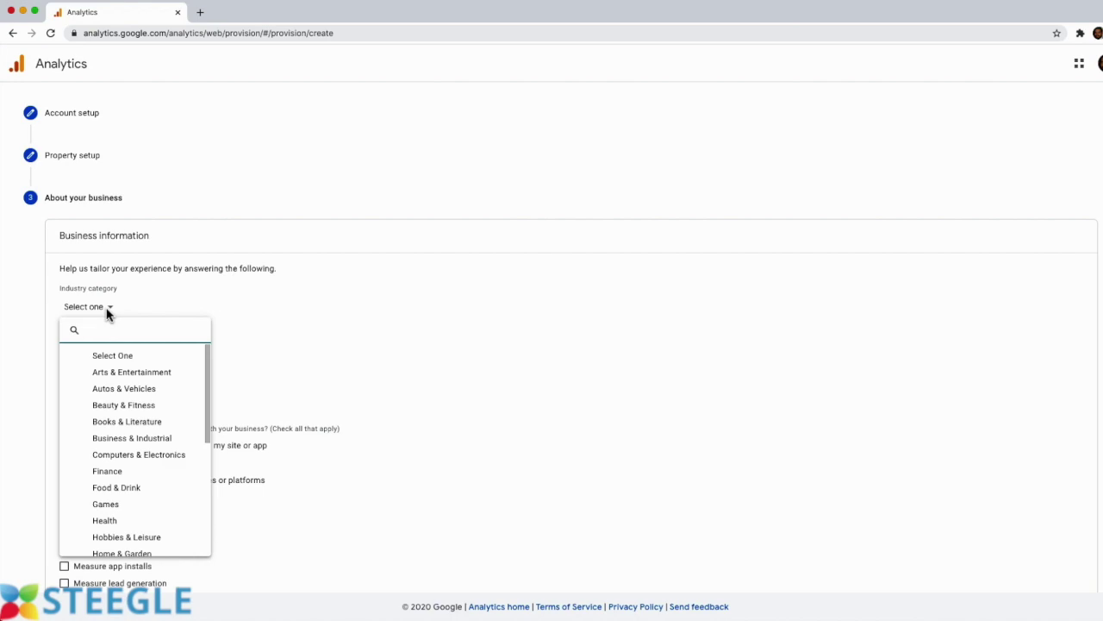
{"action": "scroll", "coordinate": [103, 481], "scroll_direction": "down", "scroll_amount": 1}
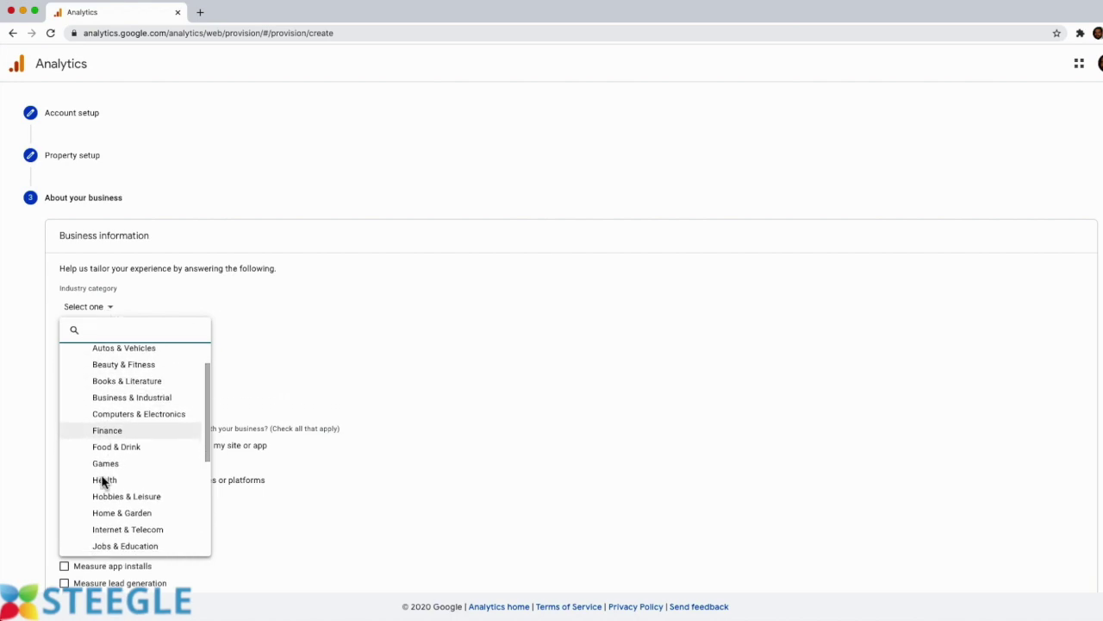
{"action": "scroll", "coordinate": [102, 481], "scroll_direction": "down", "scroll_amount": 1}
{"action": "left_click", "coordinate": [101, 478]}
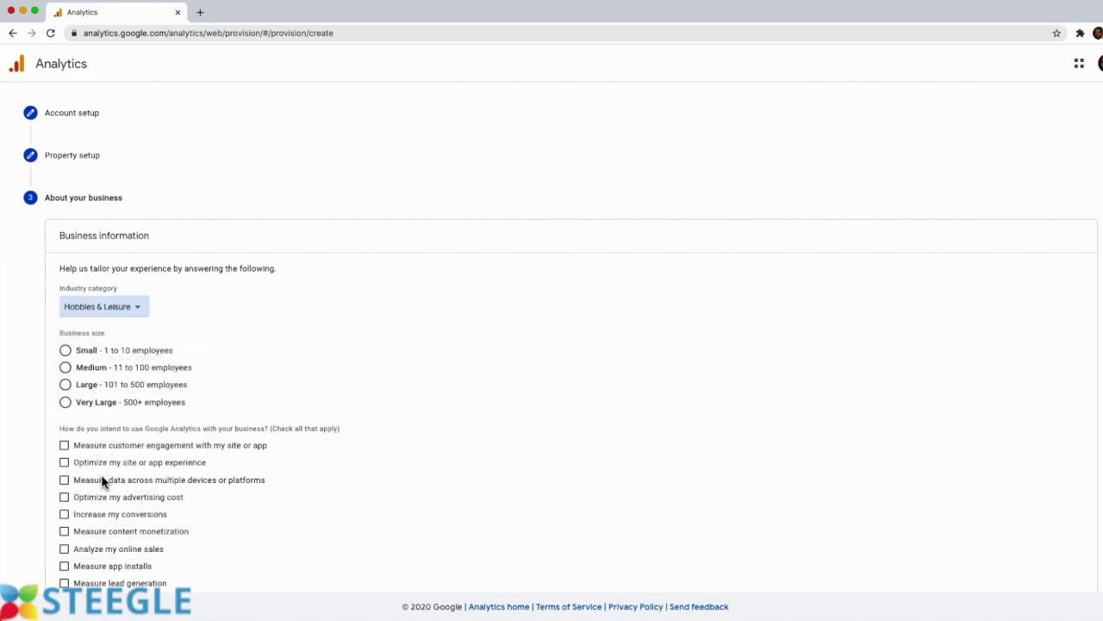
{"action": "left_click", "coordinate": [68, 352]}
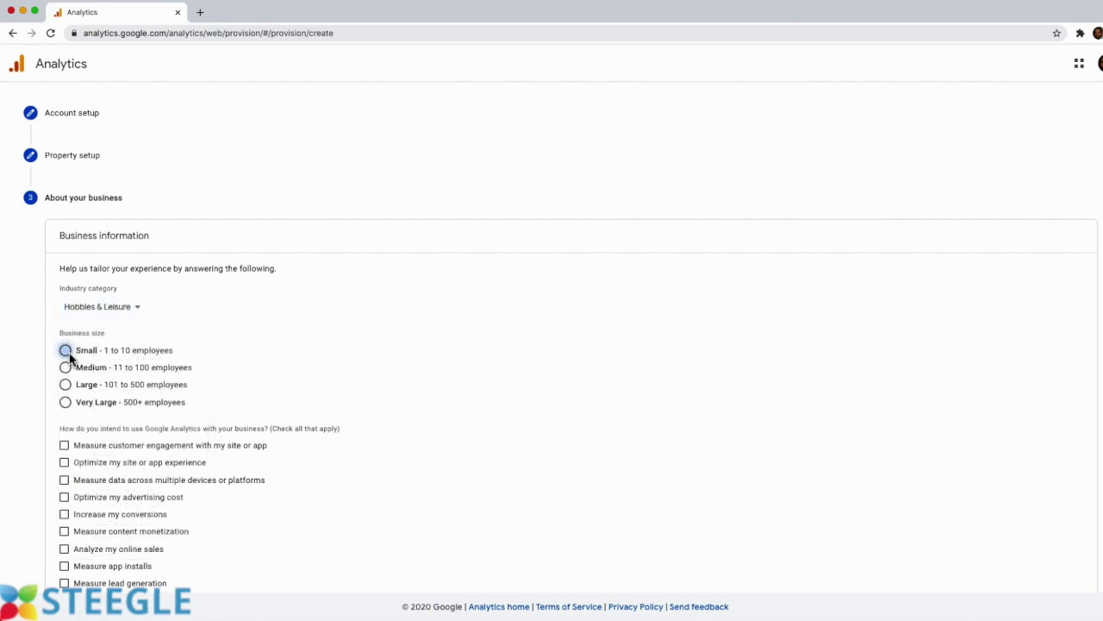
Step: Choose measuring customer engagement and optimizing the site or app experience as intended uses, and submit the account for creation
{"action": "left_click", "coordinate": [65, 445]}
{"action": "left_click", "coordinate": [66, 467]}
{"action": "scroll", "coordinate": [194, 407], "scroll_direction": "down", "scroll_amount": 2}
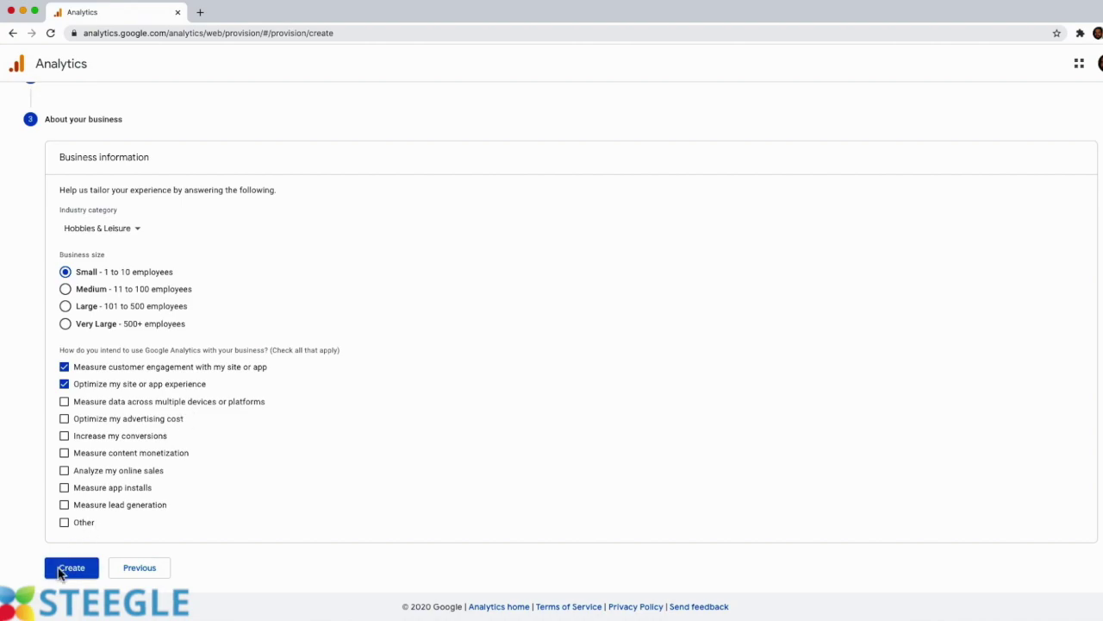
{"action": "left_click", "coordinate": [62, 572]}
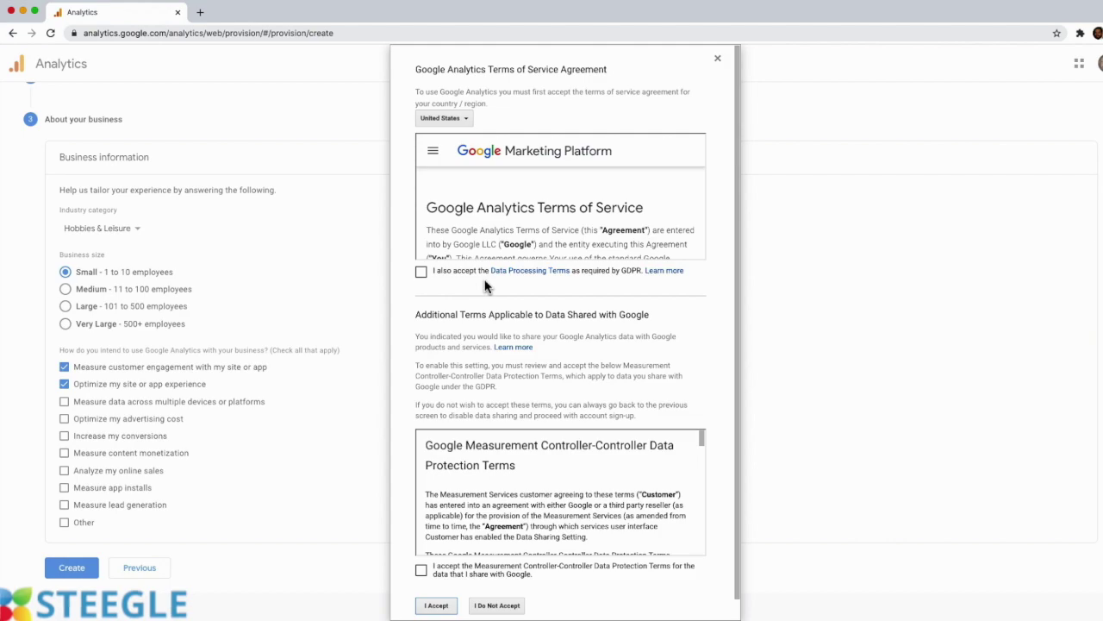
Step: Accept the Analytics terms of service, including the GDPR Data Processing Terms and the Measurement Controller-Controller Data Protection Terms
{"action": "left_click", "coordinate": [420, 271]}
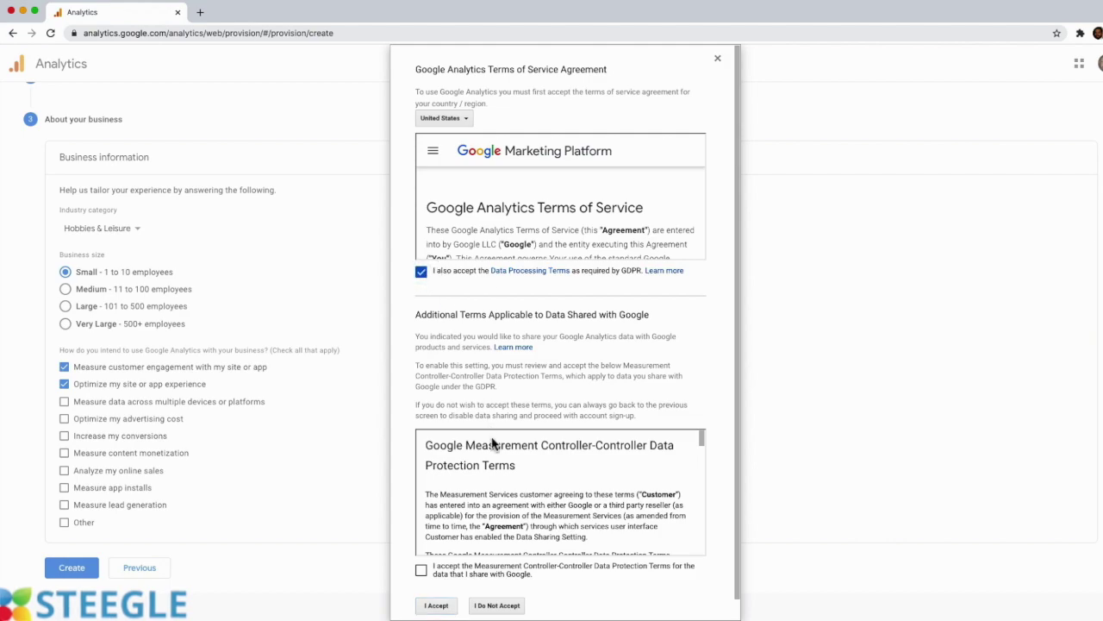
{"action": "scroll", "coordinate": [493, 443], "scroll_direction": "down", "scroll_amount": 2}
{"action": "scroll", "coordinate": [493, 443], "scroll_direction": "down", "scroll_amount": 1}
{"action": "left_click", "coordinate": [421, 570]}
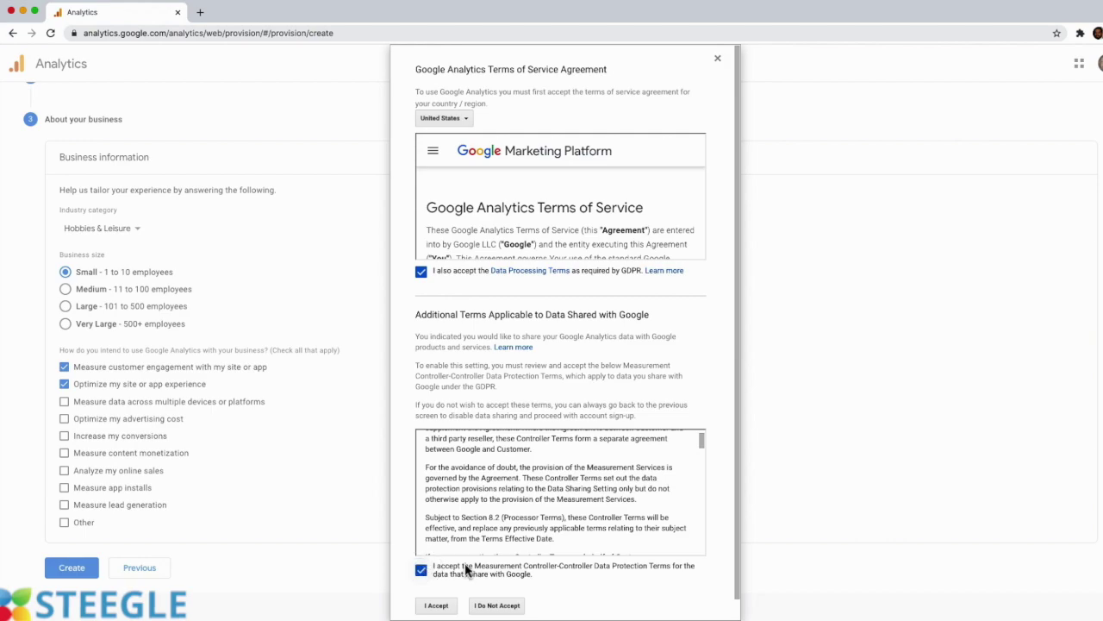
{"action": "scroll", "coordinate": [497, 583], "scroll_direction": "down", "scroll_amount": 1}
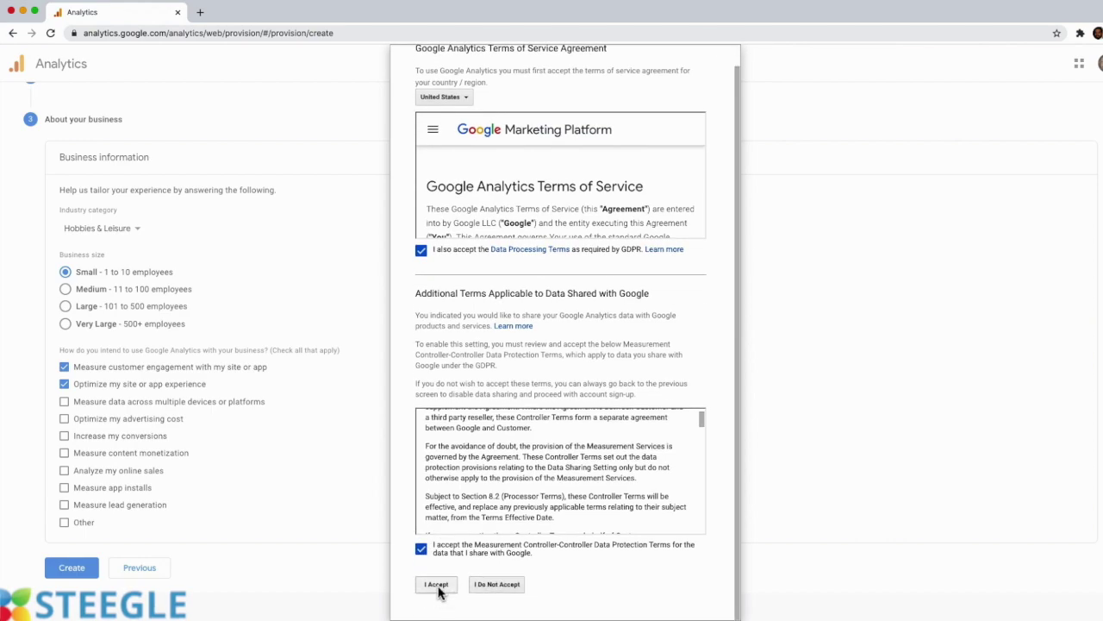
{"action": "left_click", "coordinate": [436, 586]}
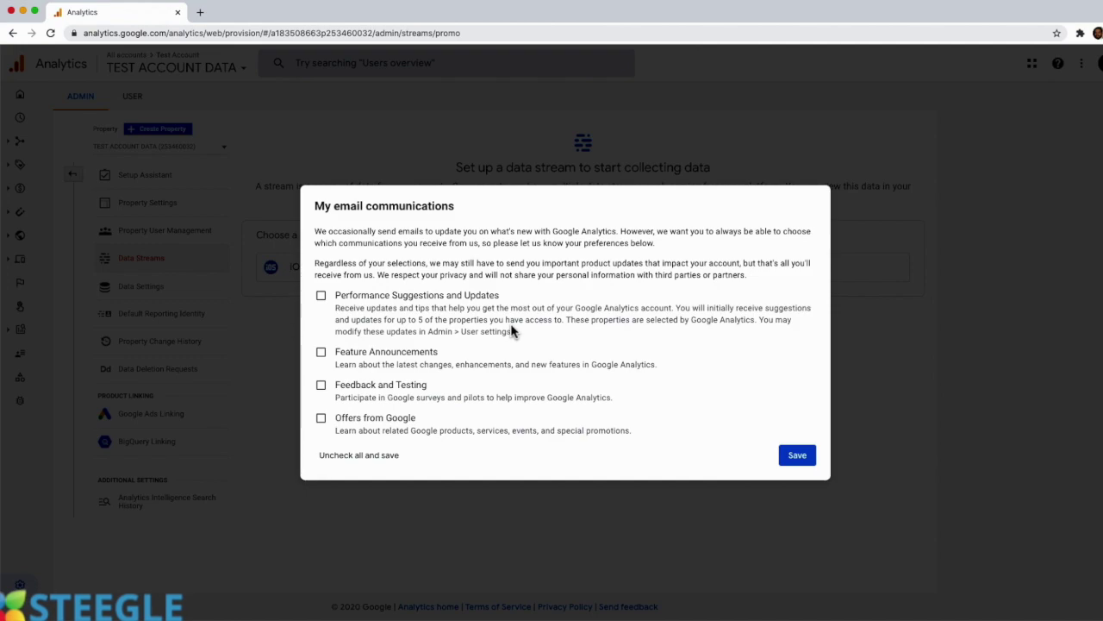
Step: Save the email communication preferences with no options selected and start setting up a Web data stream
{"action": "left_click", "coordinate": [788, 457]}
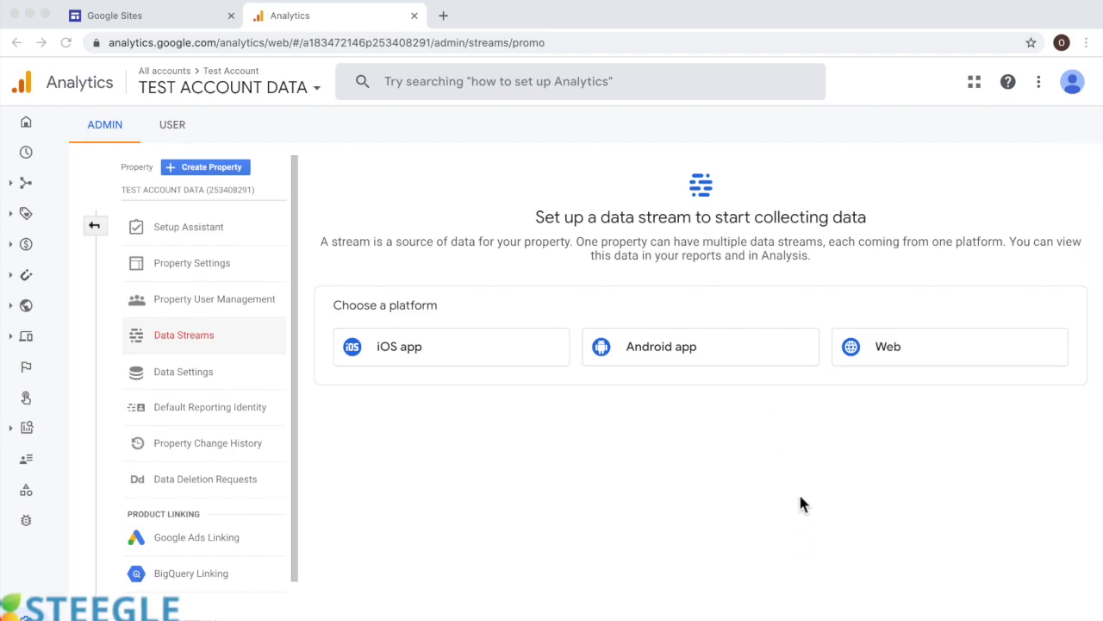
{"action": "left_click", "coordinate": [892, 354]}
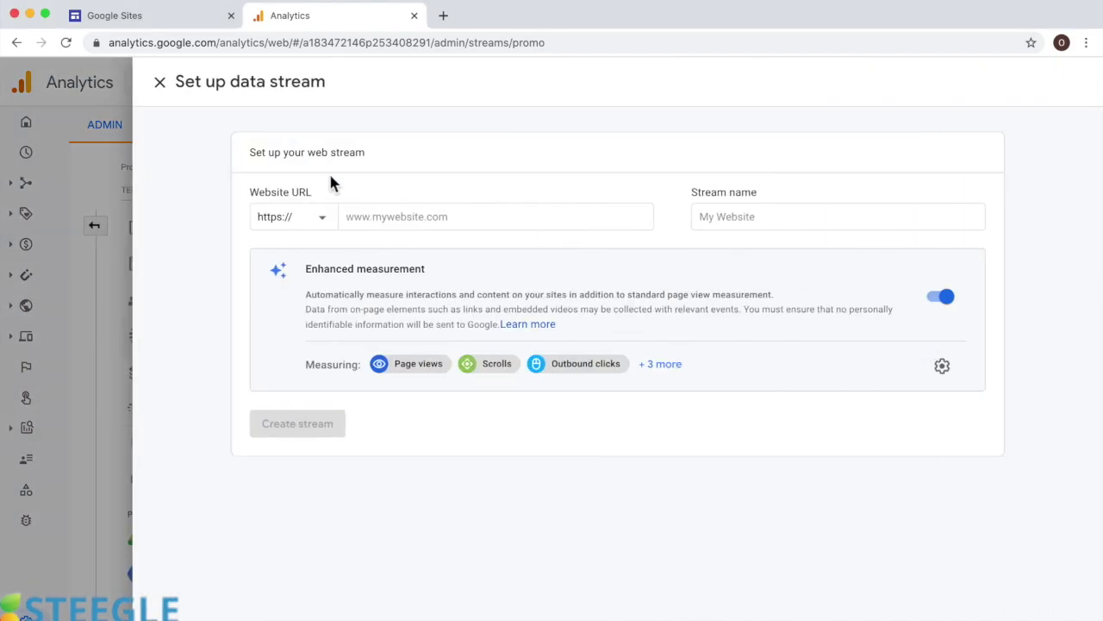
{"action": "left_click", "coordinate": [386, 217]}
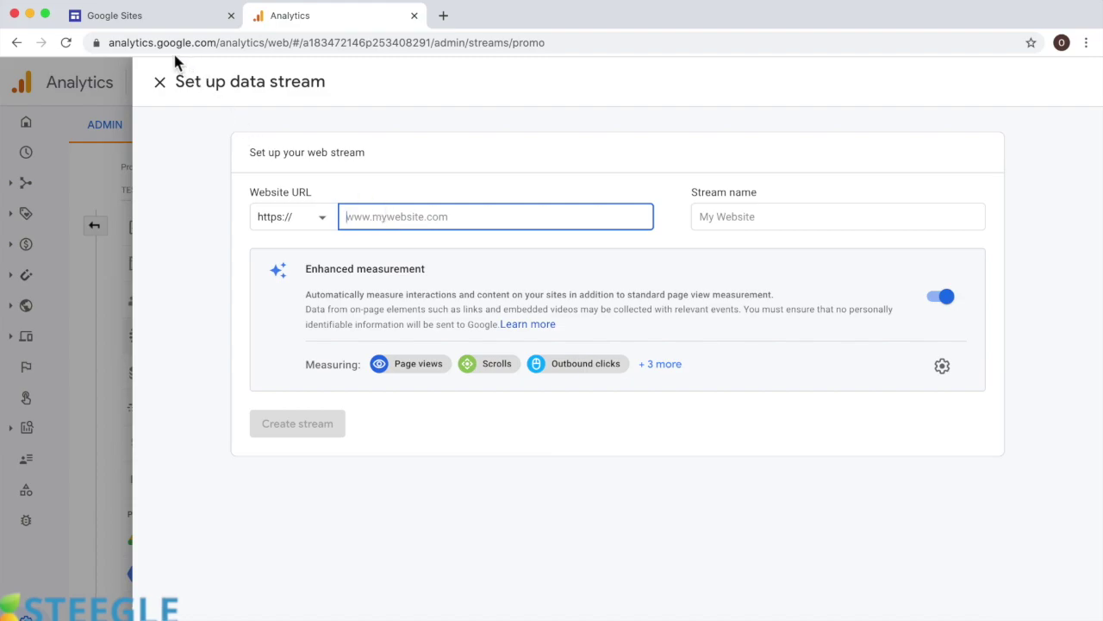
Step: Switch to Google Sites and create a new site from the Restaurant template in the template gallery
{"action": "left_click", "coordinate": [169, 24]}
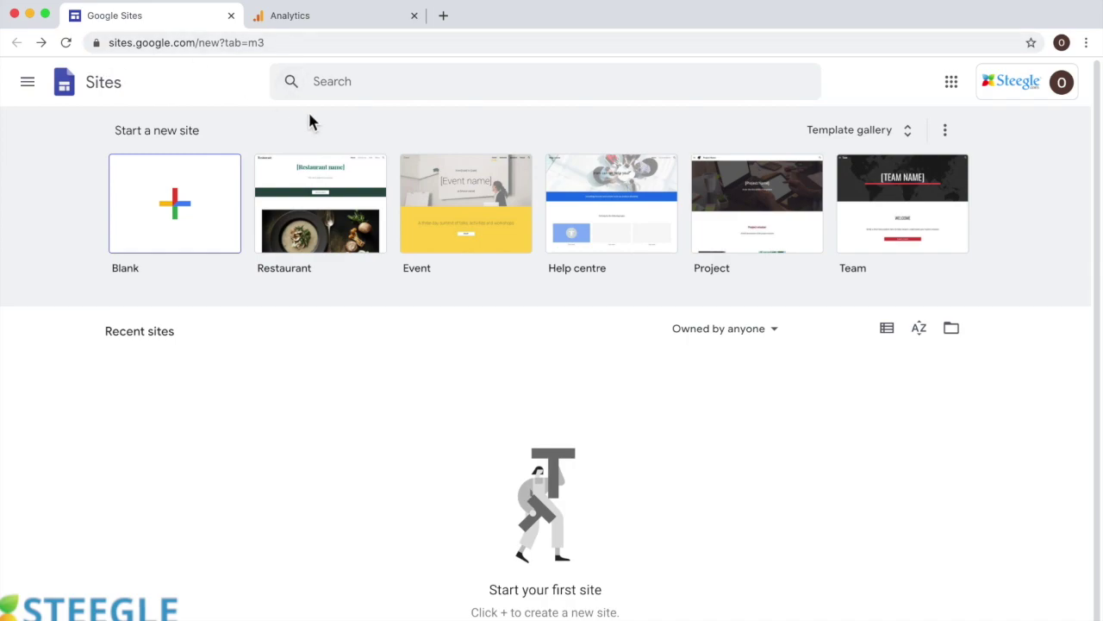
{"action": "left_click", "coordinate": [858, 136]}
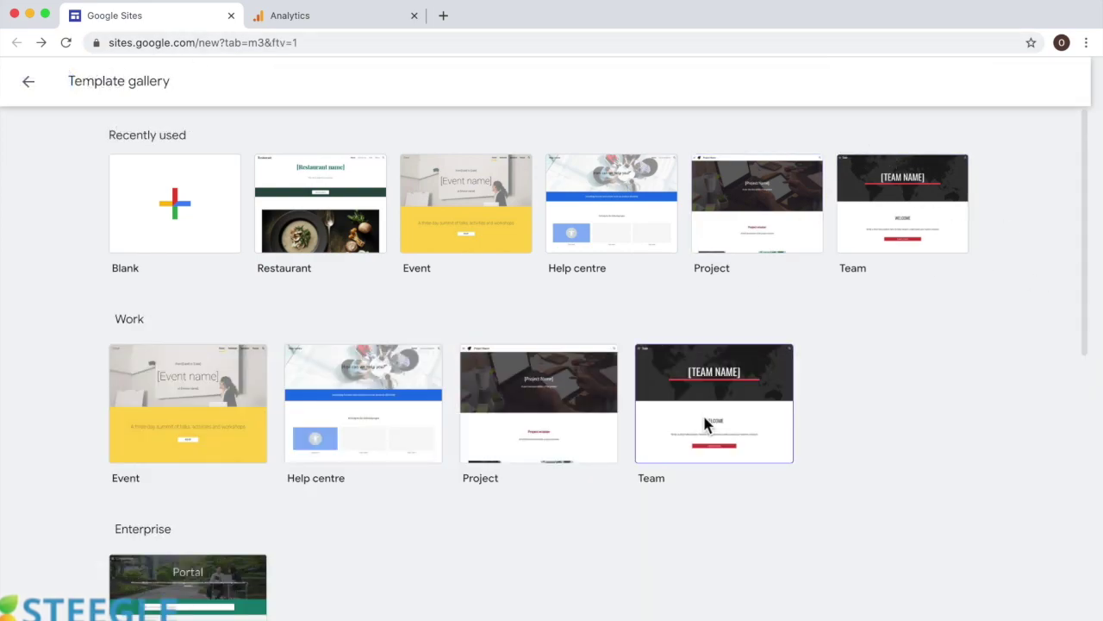
{"action": "scroll", "coordinate": [685, 503], "scroll_direction": "down", "scroll_amount": 8}
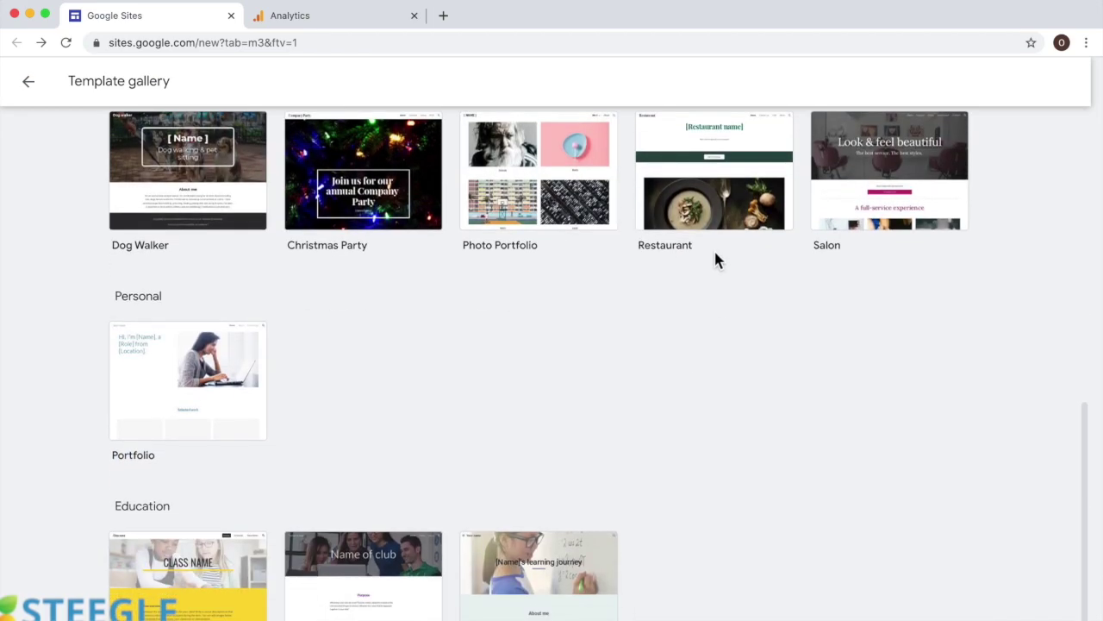
{"action": "scroll", "coordinate": [699, 347], "scroll_direction": "up", "scroll_amount": 3}
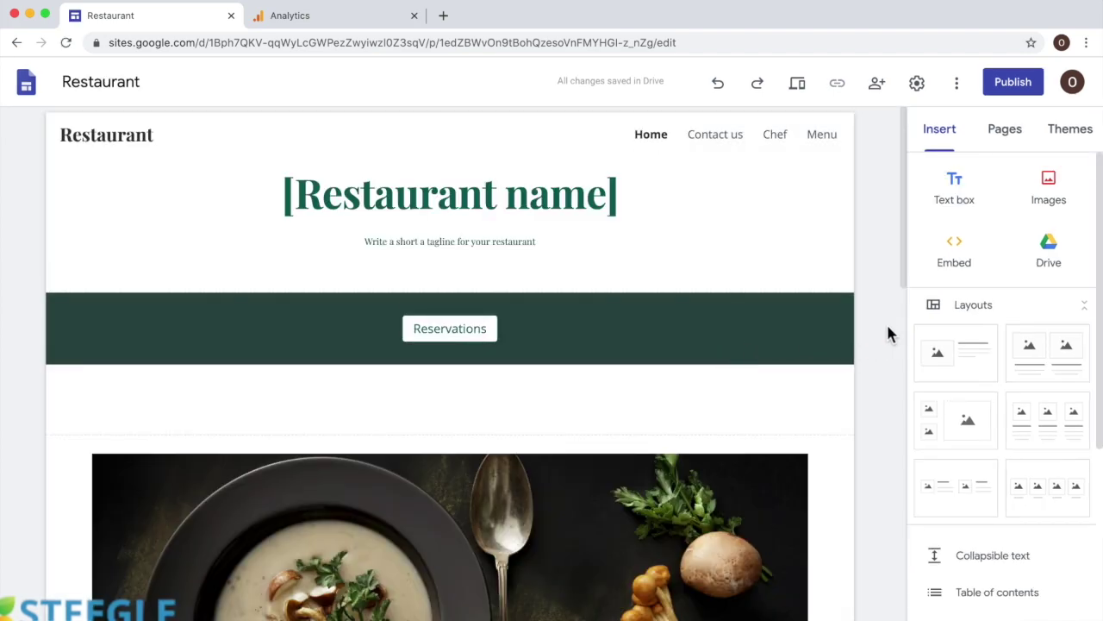
Step: Make the published Restaurant site viewable by the Public and publish it at the web address restaurant
{"action": "left_click", "coordinate": [1004, 83]}
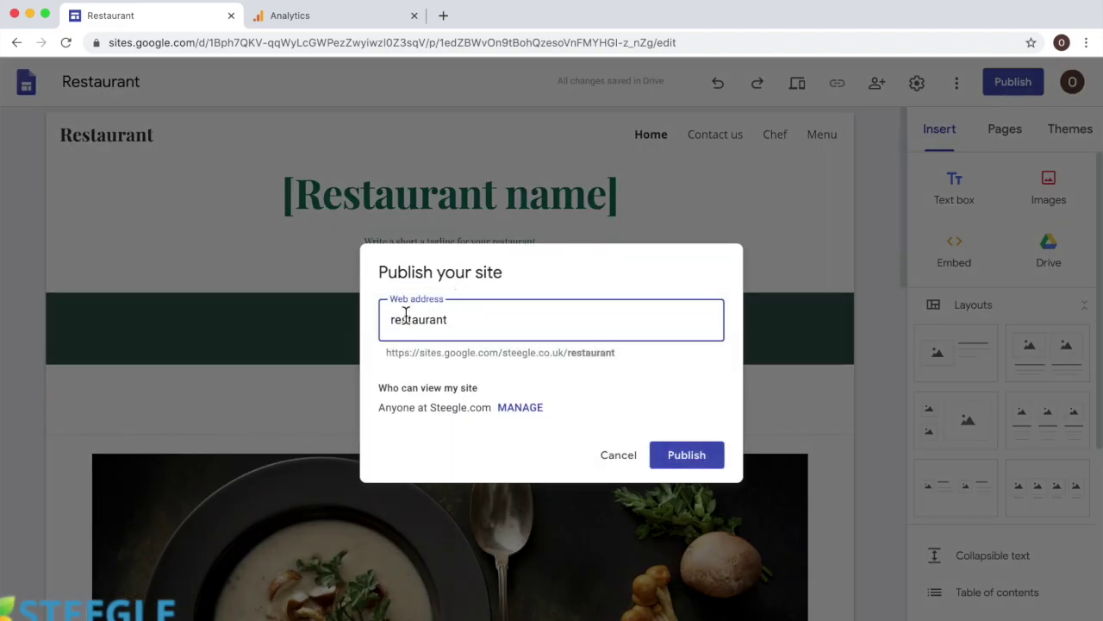
{"action": "left_click", "coordinate": [515, 411]}
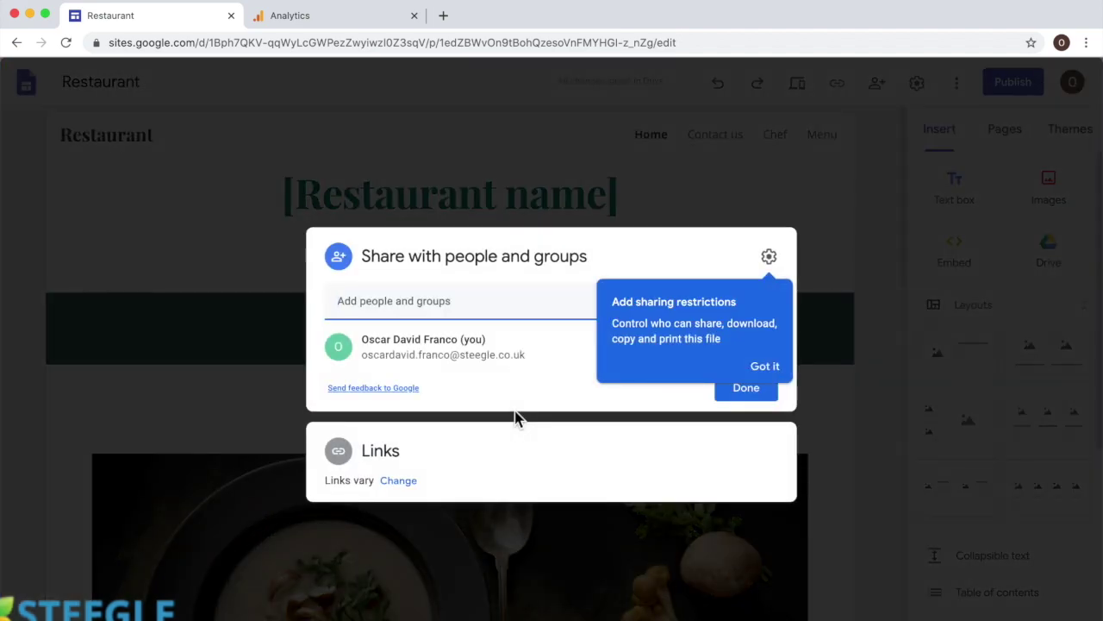
{"action": "left_click", "coordinate": [762, 367]}
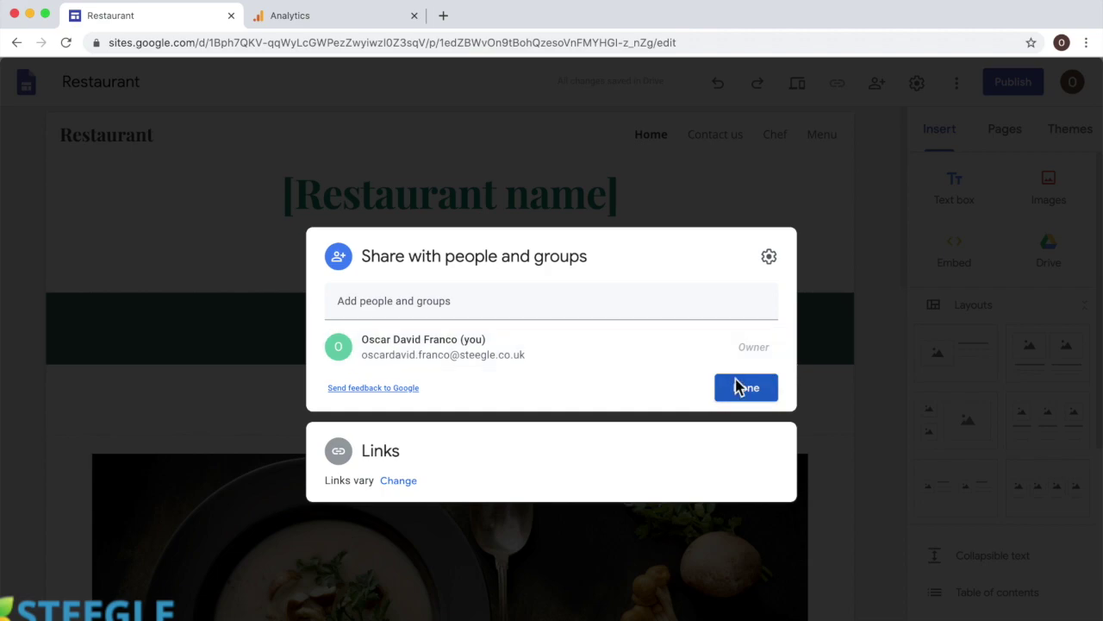
{"action": "left_click", "coordinate": [377, 452]}
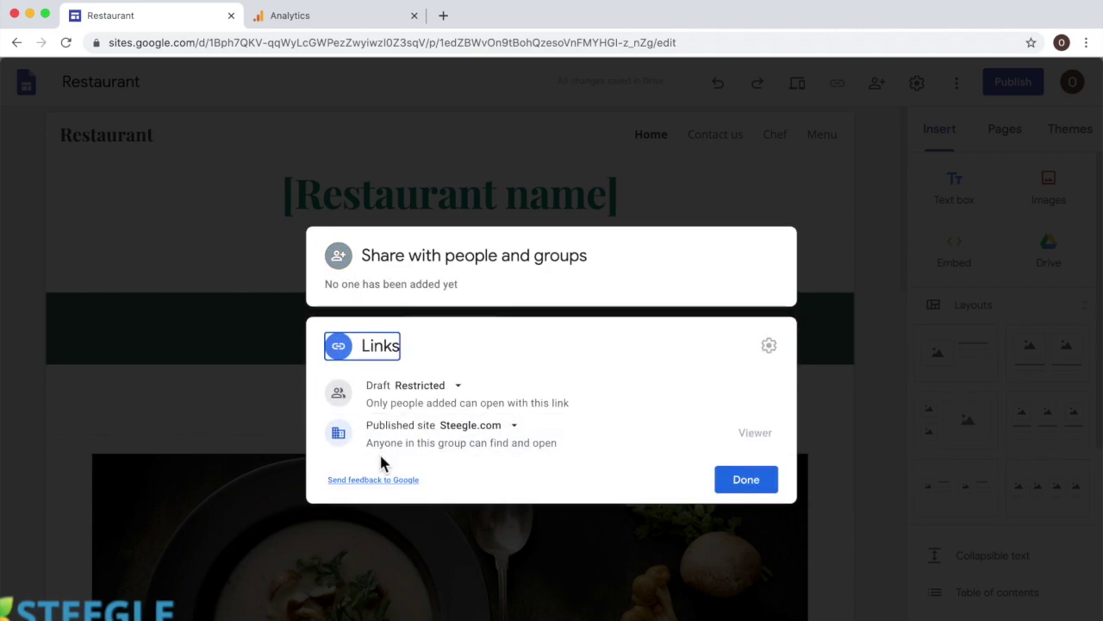
{"action": "left_click", "coordinate": [513, 426]}
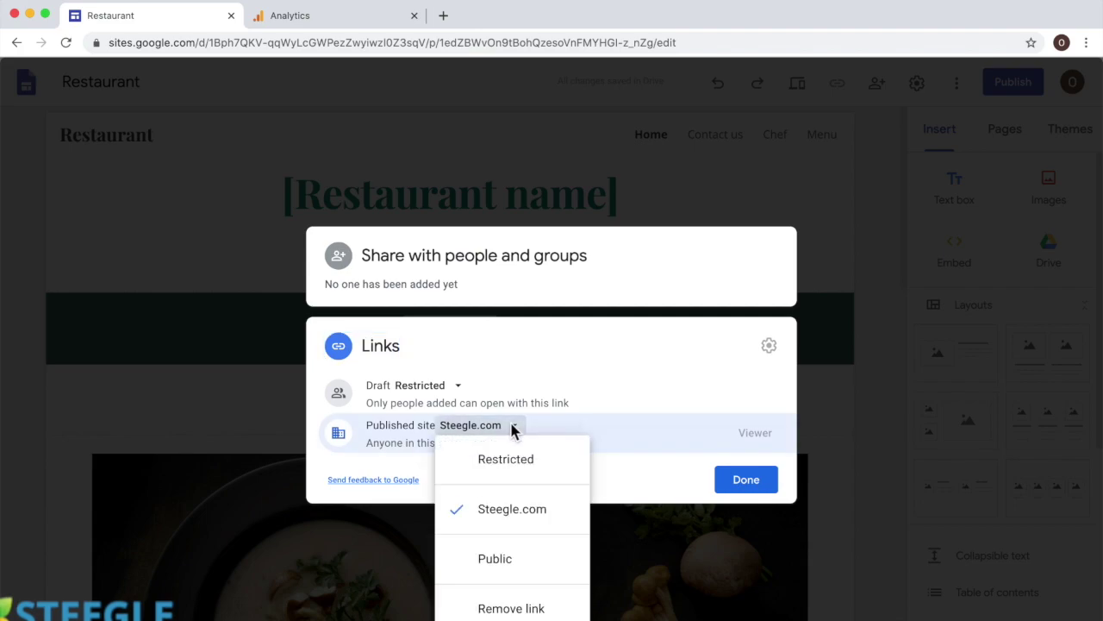
{"action": "left_click", "coordinate": [495, 559]}
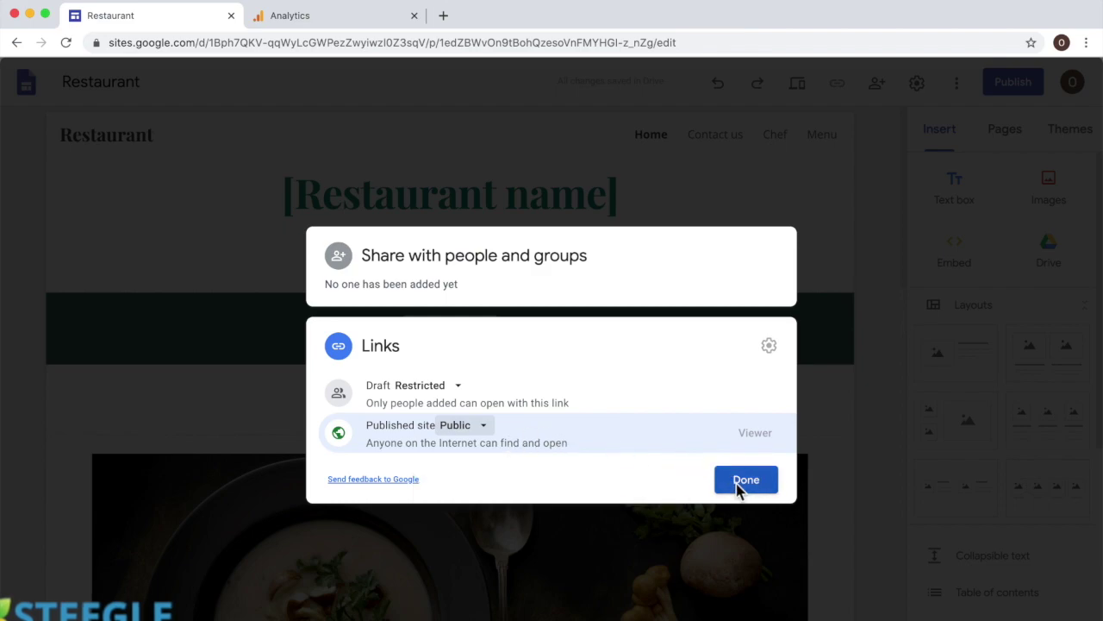
{"action": "left_click", "coordinate": [743, 481]}
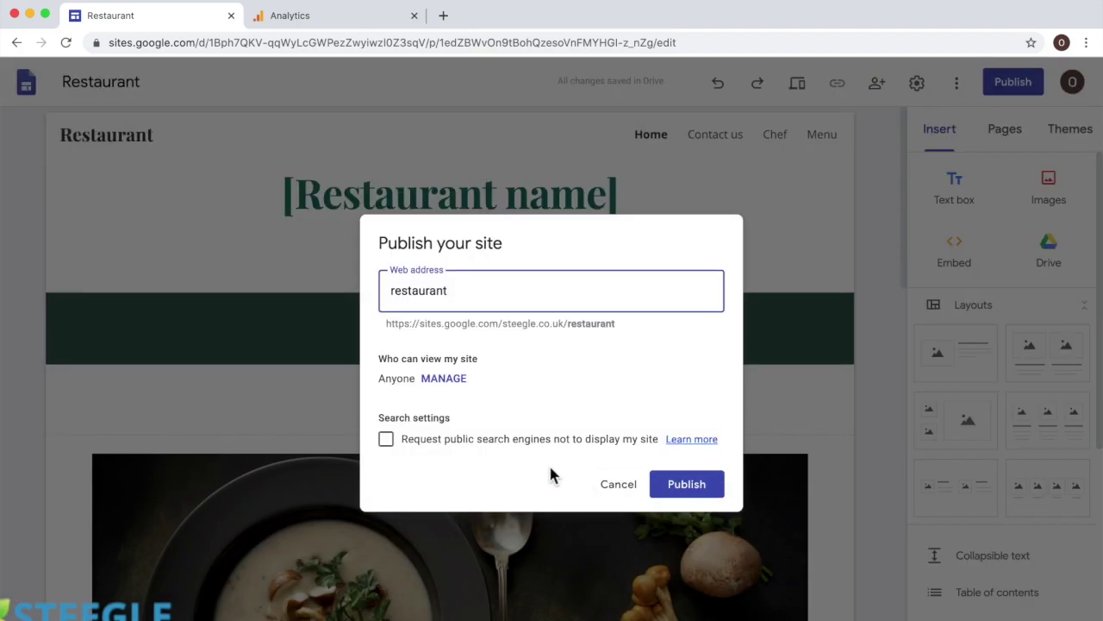
{"action": "left_click", "coordinate": [682, 491]}
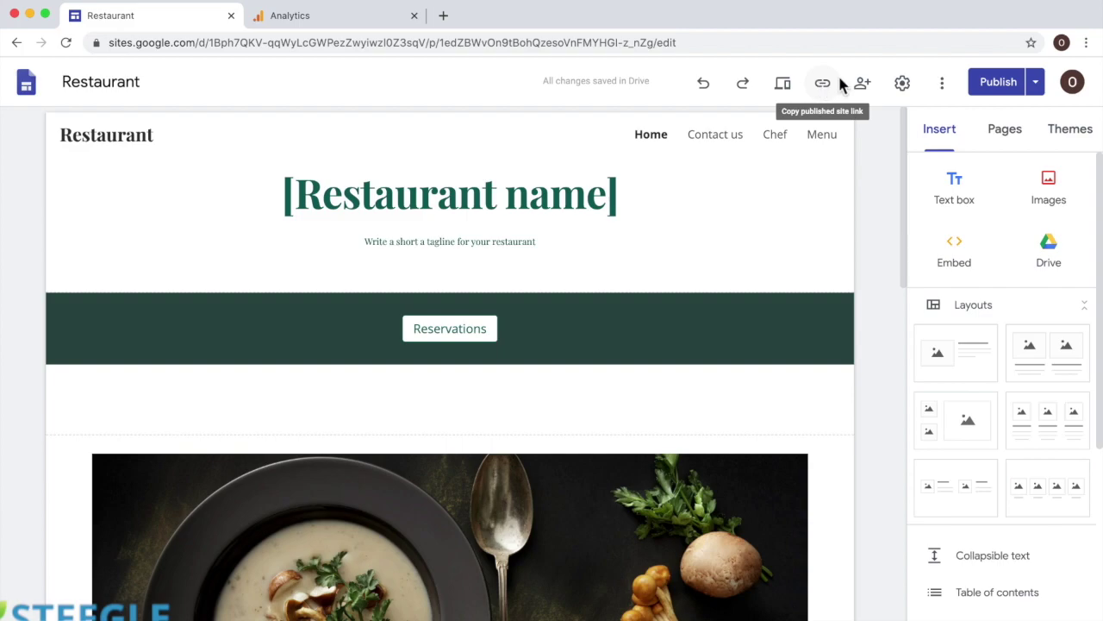
Step: Copy the published Restaurant site's link and switch to Google Analytics
{"action": "left_click", "coordinate": [814, 89]}
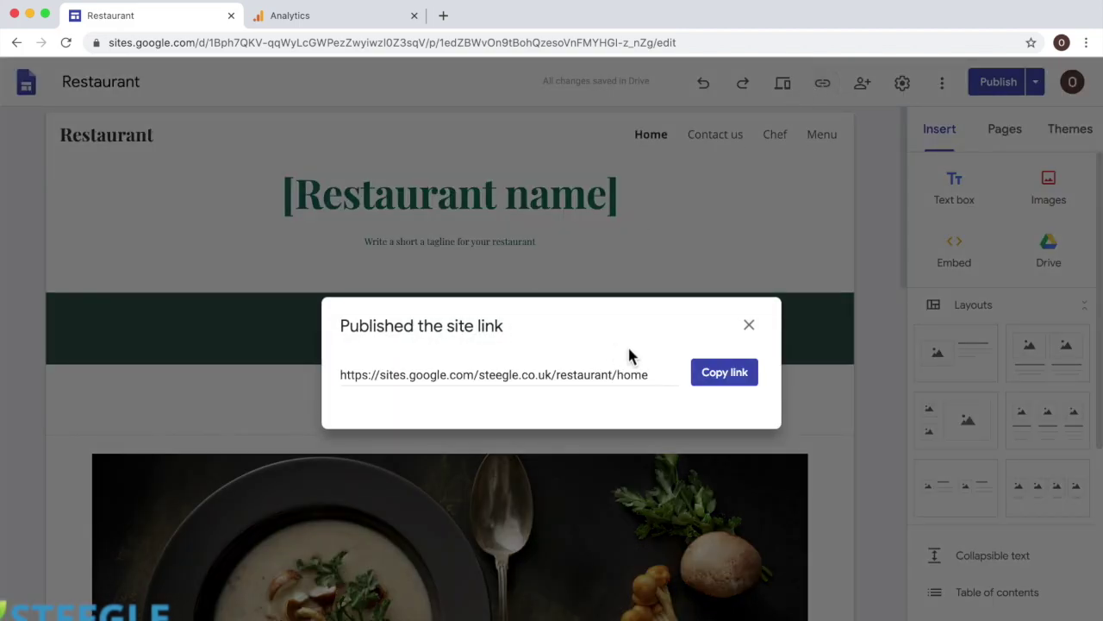
{"action": "left_click", "coordinate": [731, 381]}
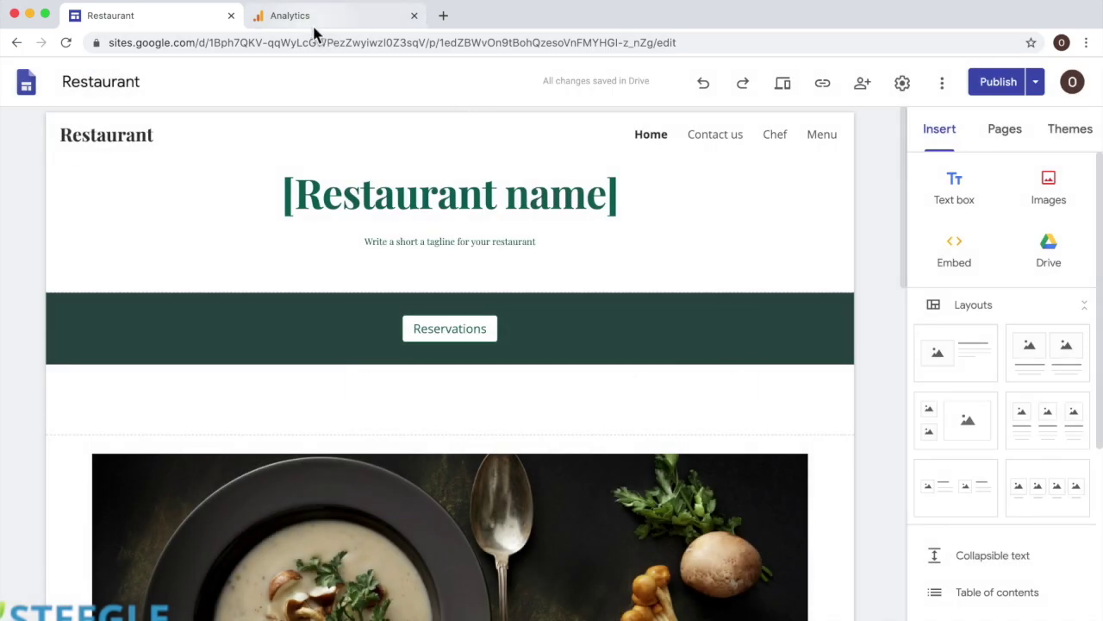
{"action": "left_click", "coordinate": [312, 17]}
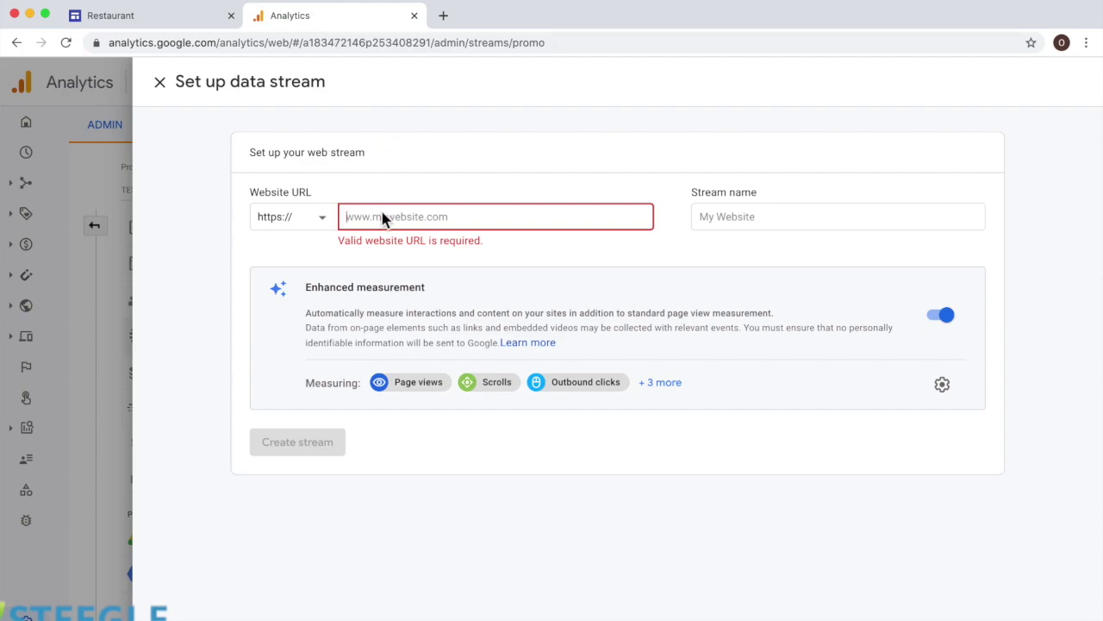
{"action": "type", "text": "https://sites.google.com/steegle.co.uk/restaurant/home"}
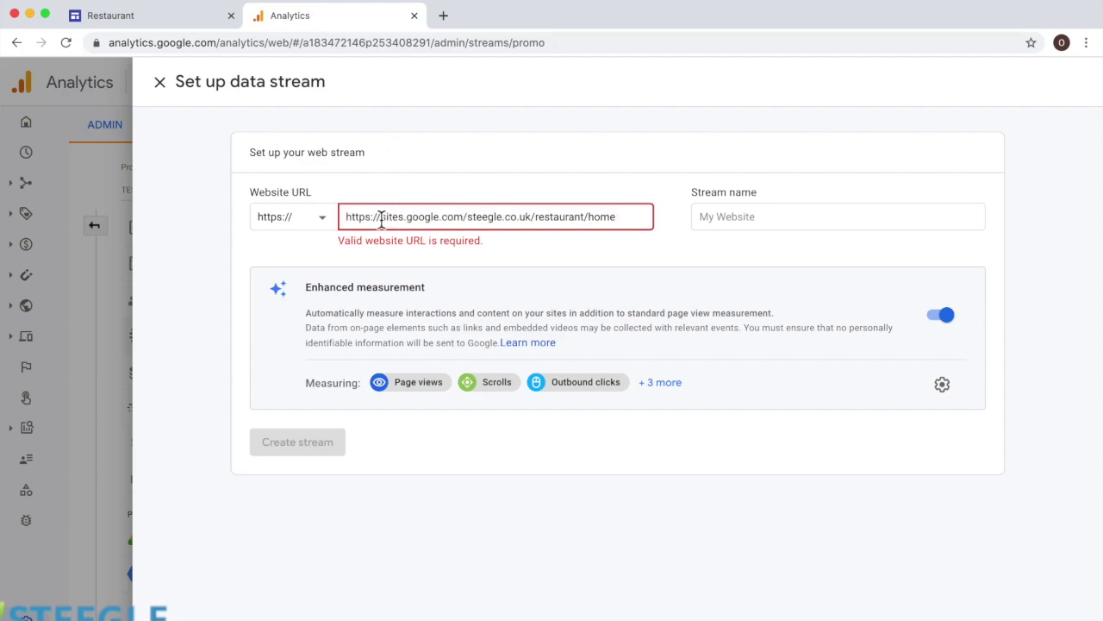
{"action": "left_click", "coordinate": [381, 219]}
{"action": "key", "text": "shift+Home"}
{"action": "key", "text": "BackSpace"}
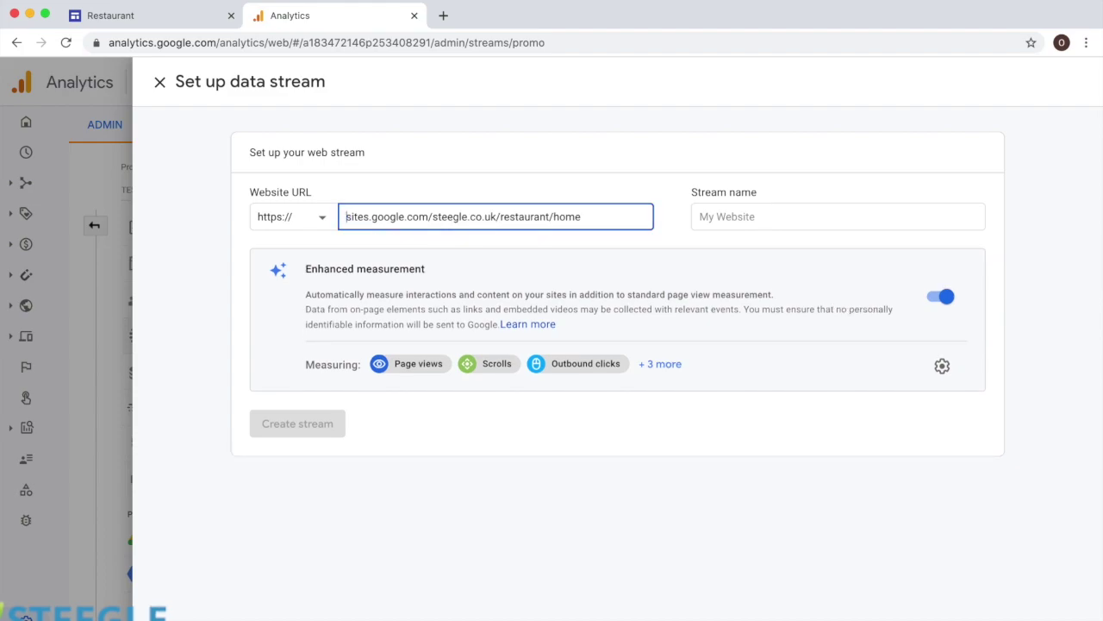
{"action": "left_click", "coordinate": [595, 222]}
{"action": "key", "text": "BackSpace"}
{"action": "key", "text": "BackSpace"}
{"action": "key", "text": "BackSpace"}
{"action": "key", "text": "BackSpace"}
Step: Name the web stream Restaurant
{"action": "left_click", "coordinate": [749, 217]}
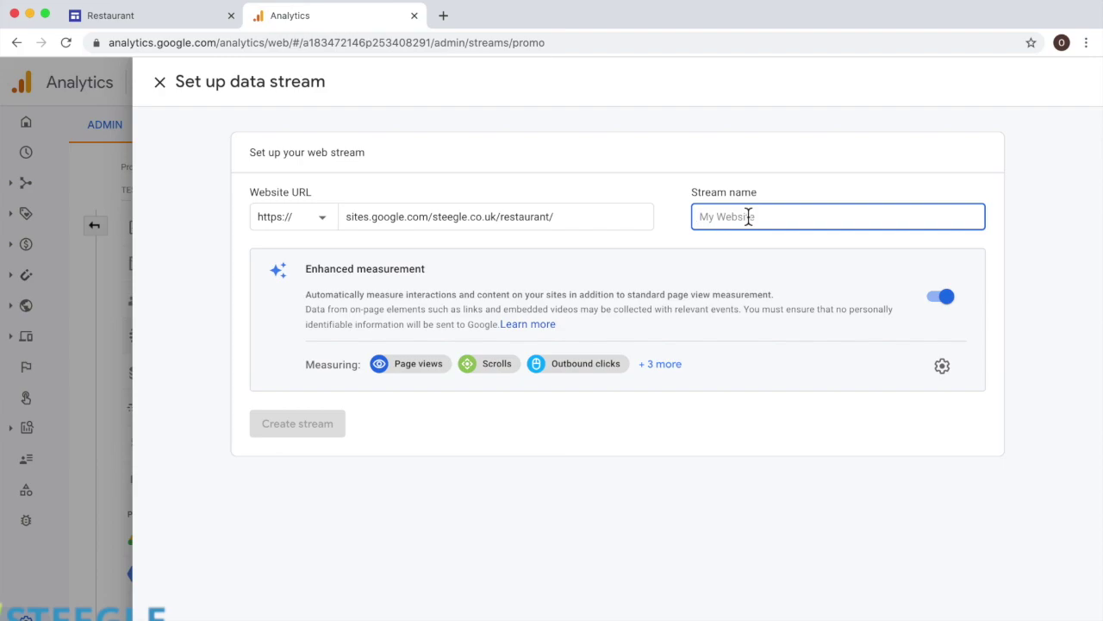
{"action": "type", "text": "Res"}
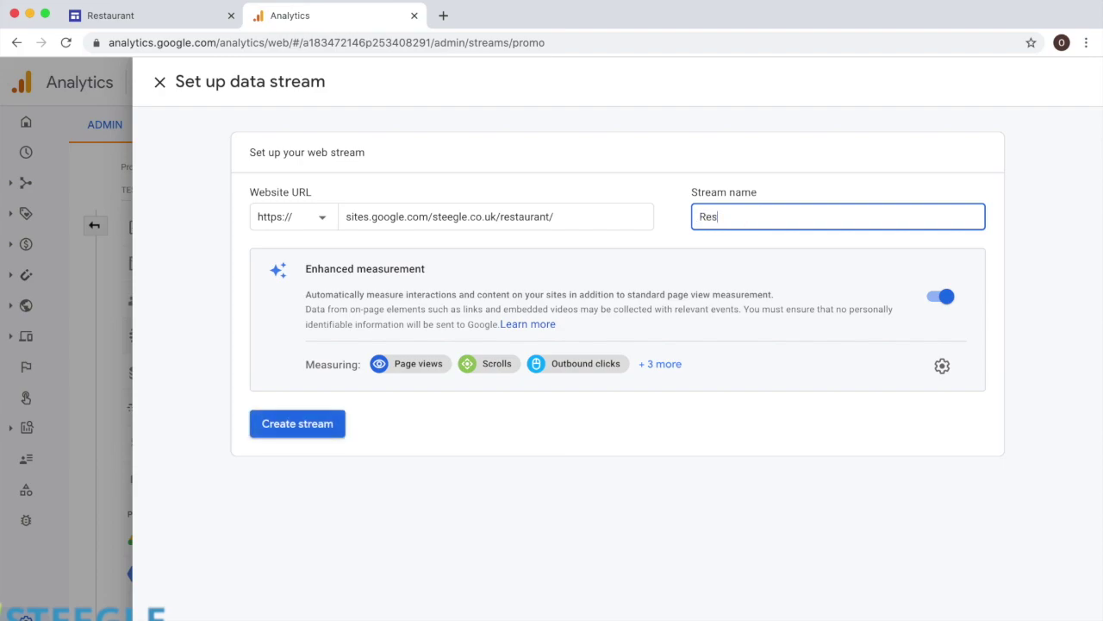
{"action": "type", "text": "taurant"}
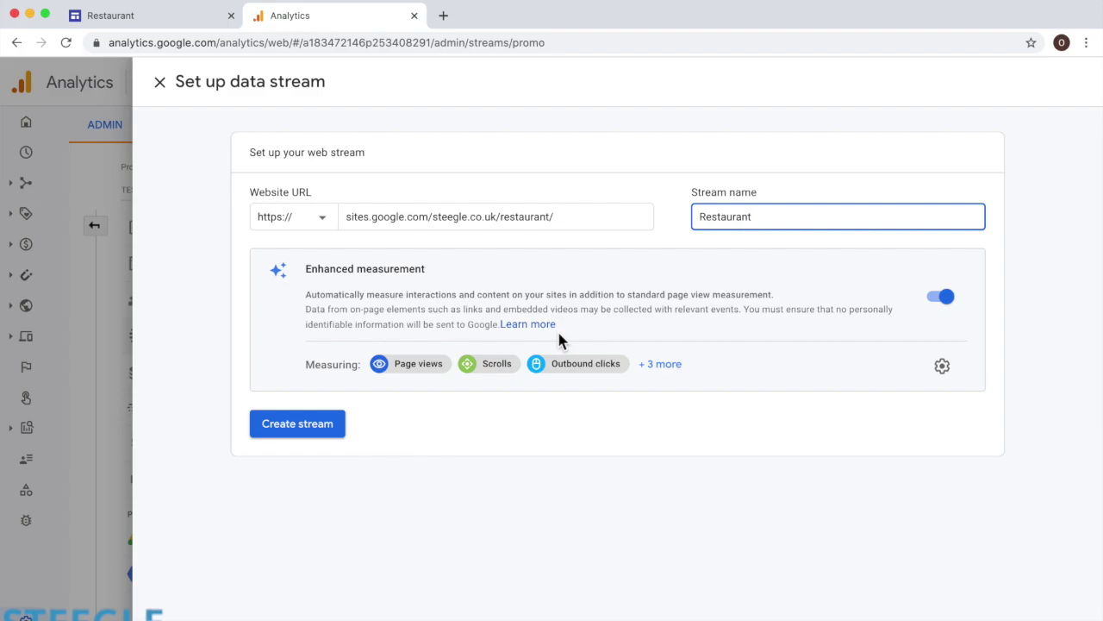
Step: Expand the list of measured interactions and switch enhanced measurement off and back on
{"action": "left_click", "coordinate": [661, 362]}
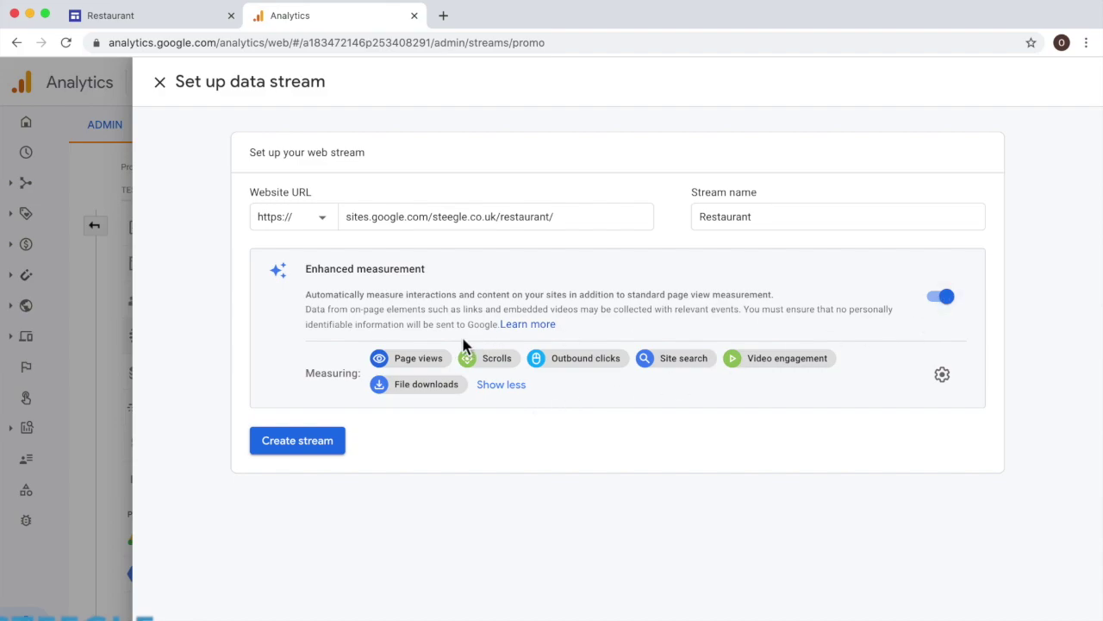
{"action": "left_click", "coordinate": [946, 298]}
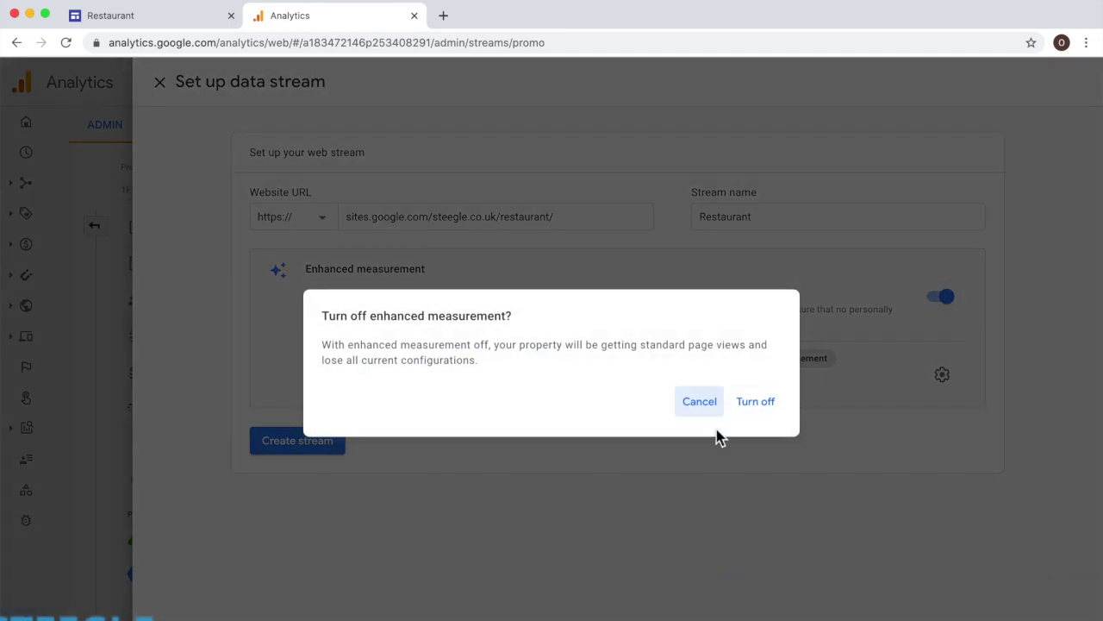
{"action": "left_click", "coordinate": [750, 404]}
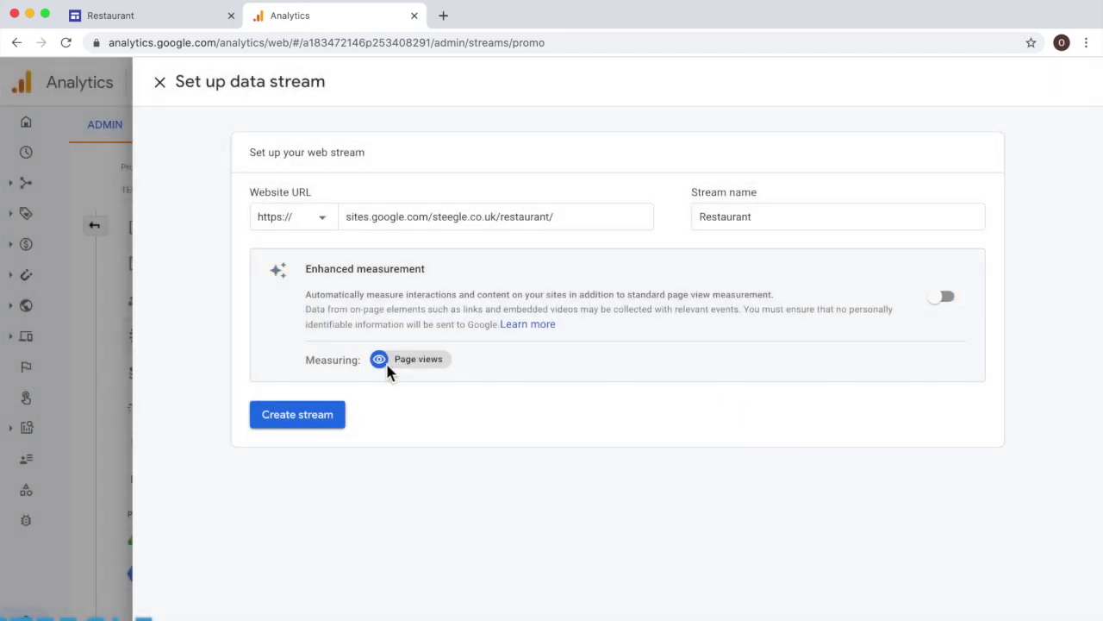
{"action": "left_click", "coordinate": [943, 307]}
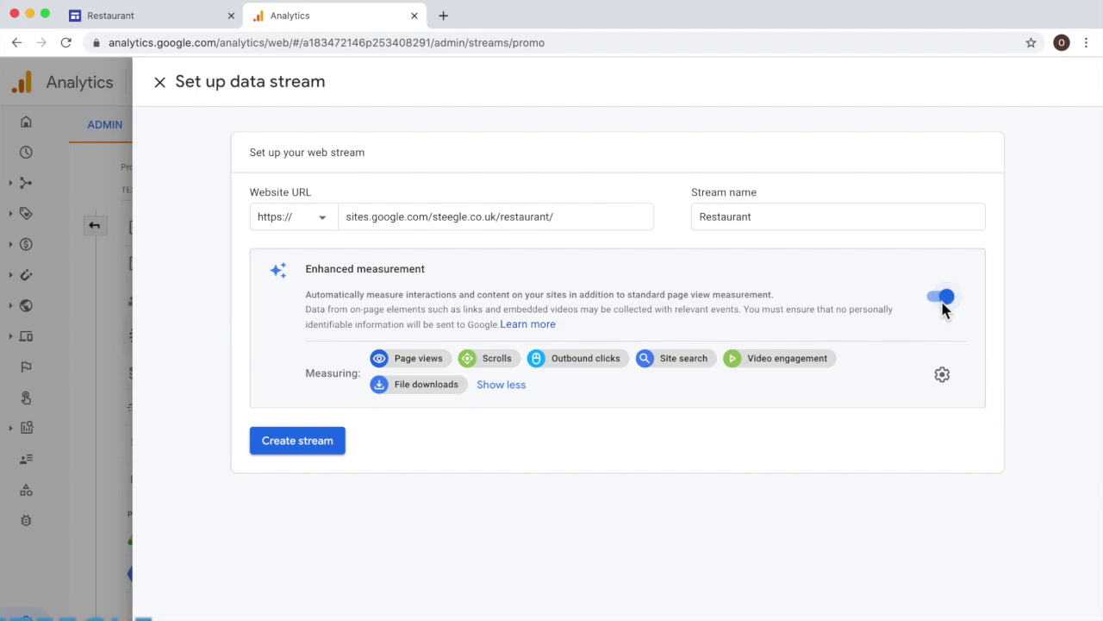
Step: Switch outbound clicks and video engagement off and back on in the enhanced measurement settings and save them
{"action": "left_click", "coordinate": [945, 379]}
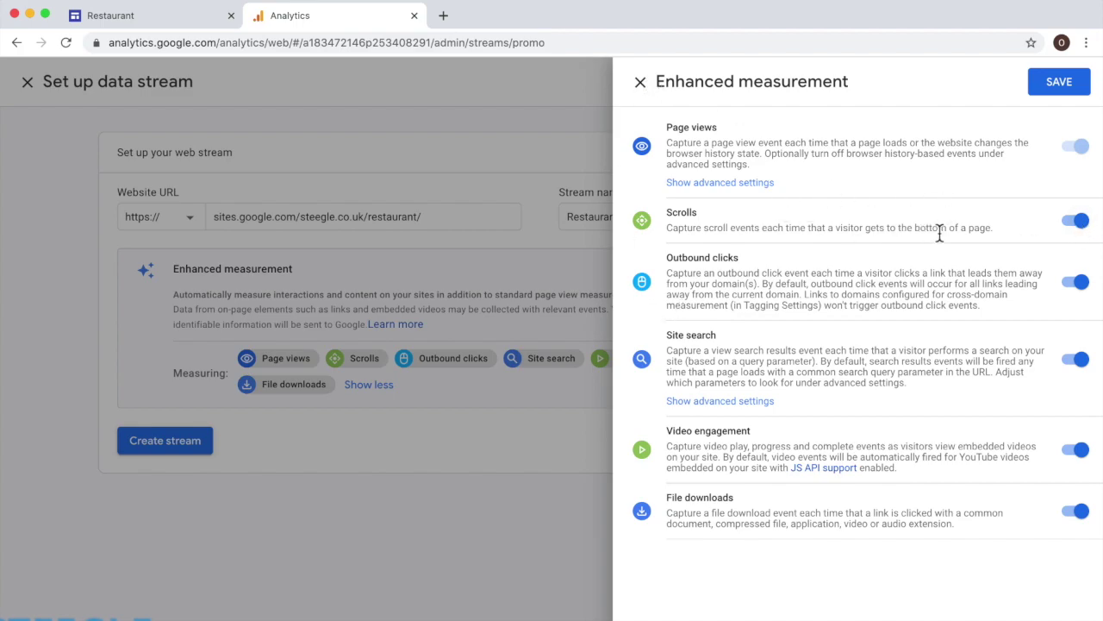
{"action": "left_click", "coordinate": [630, 99]}
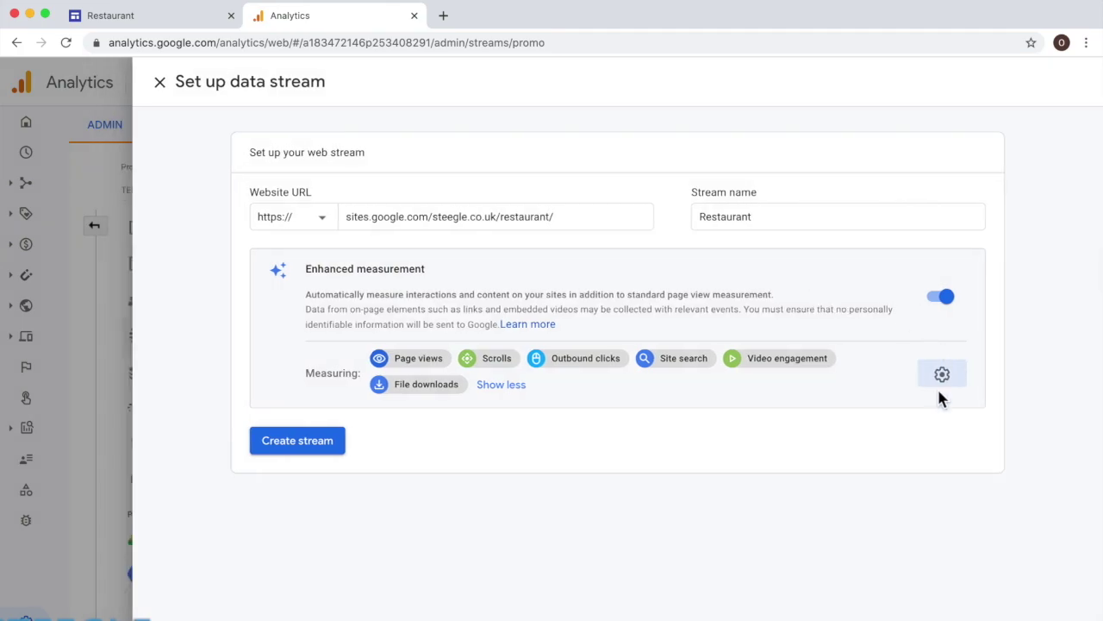
{"action": "left_click", "coordinate": [940, 375]}
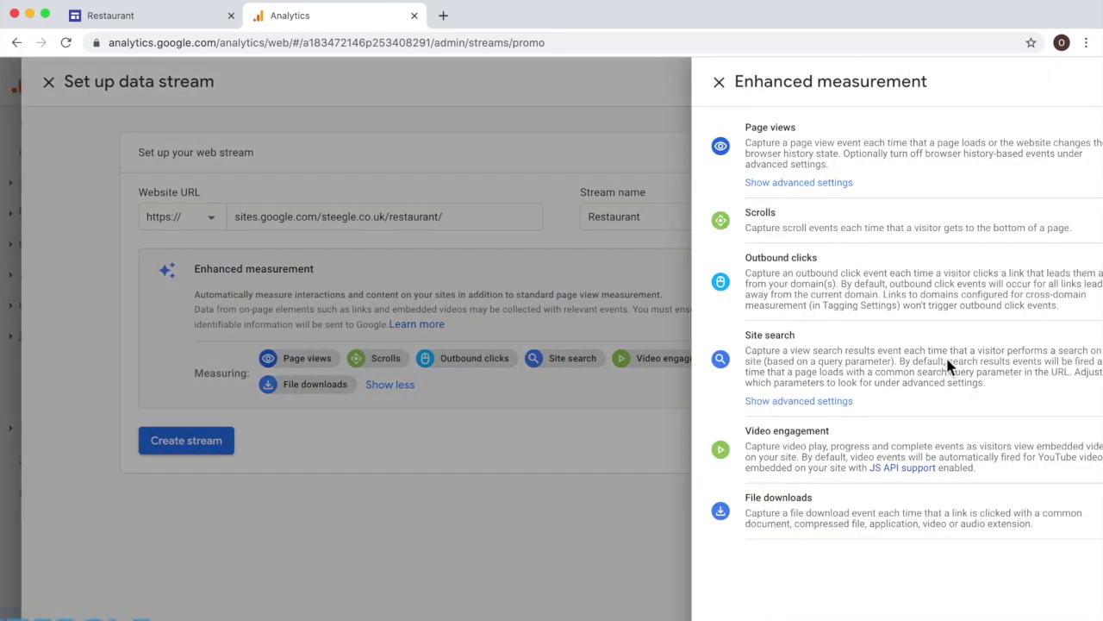
{"action": "left_click", "coordinate": [1078, 285]}
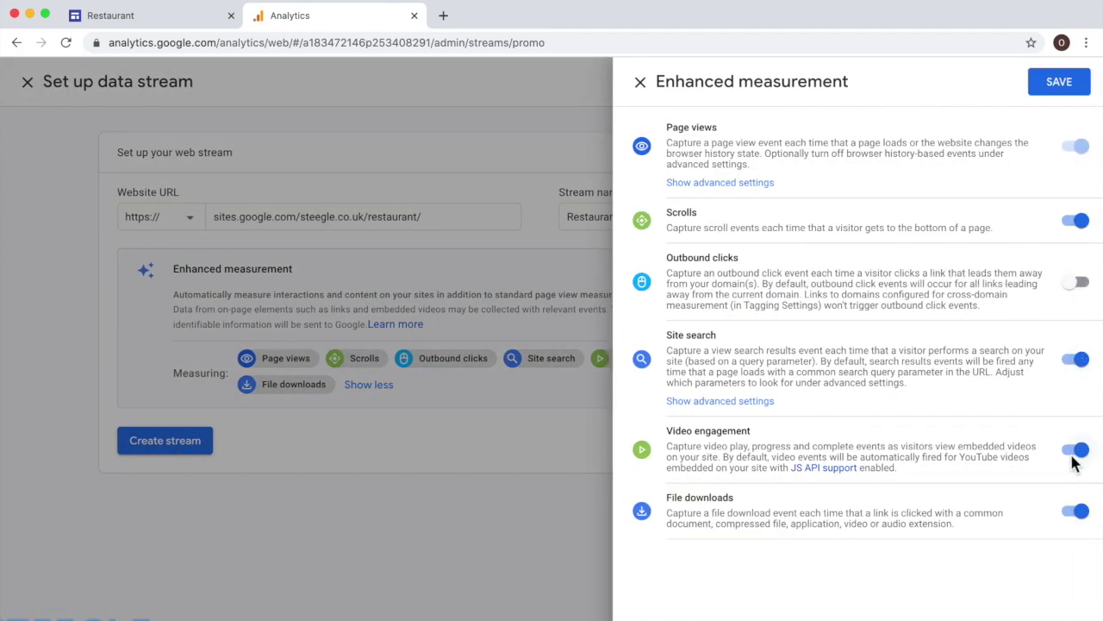
{"action": "left_click", "coordinate": [1074, 457]}
{"action": "left_click", "coordinate": [1078, 457]}
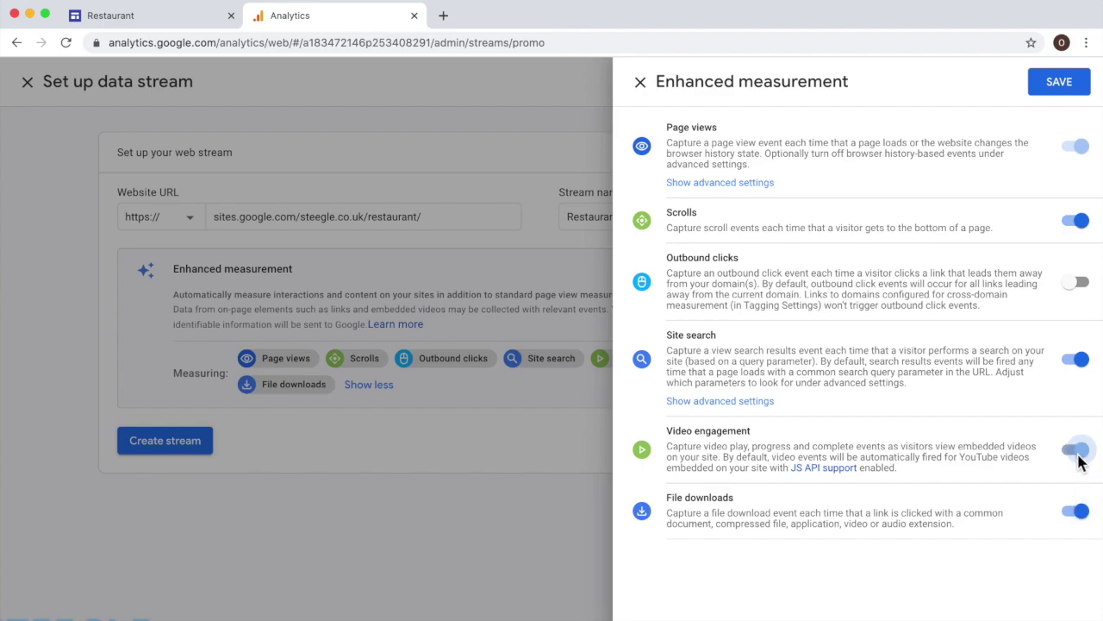
{"action": "left_click", "coordinate": [1076, 282]}
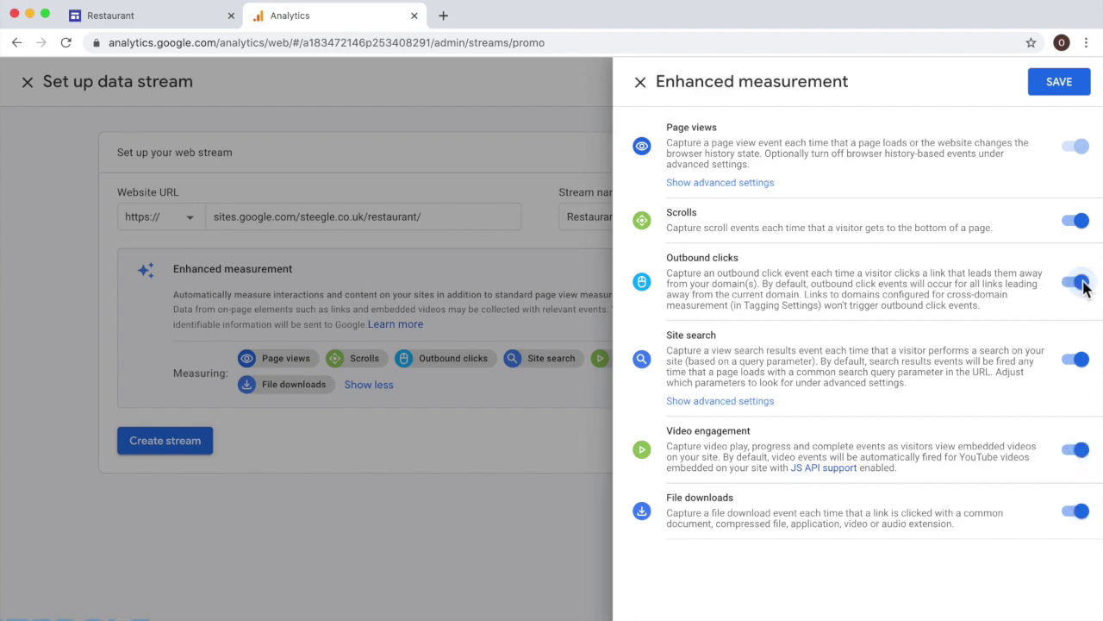
{"action": "left_click", "coordinate": [1043, 97]}
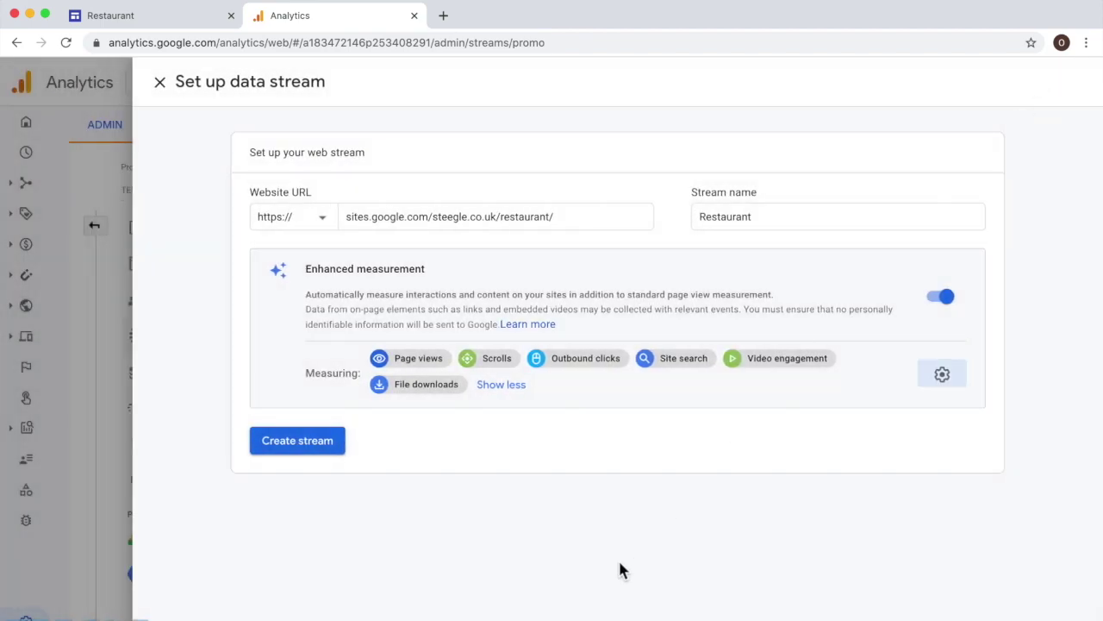
Step: Create the web stream and copy its measurement ID
{"action": "left_click", "coordinate": [297, 441]}
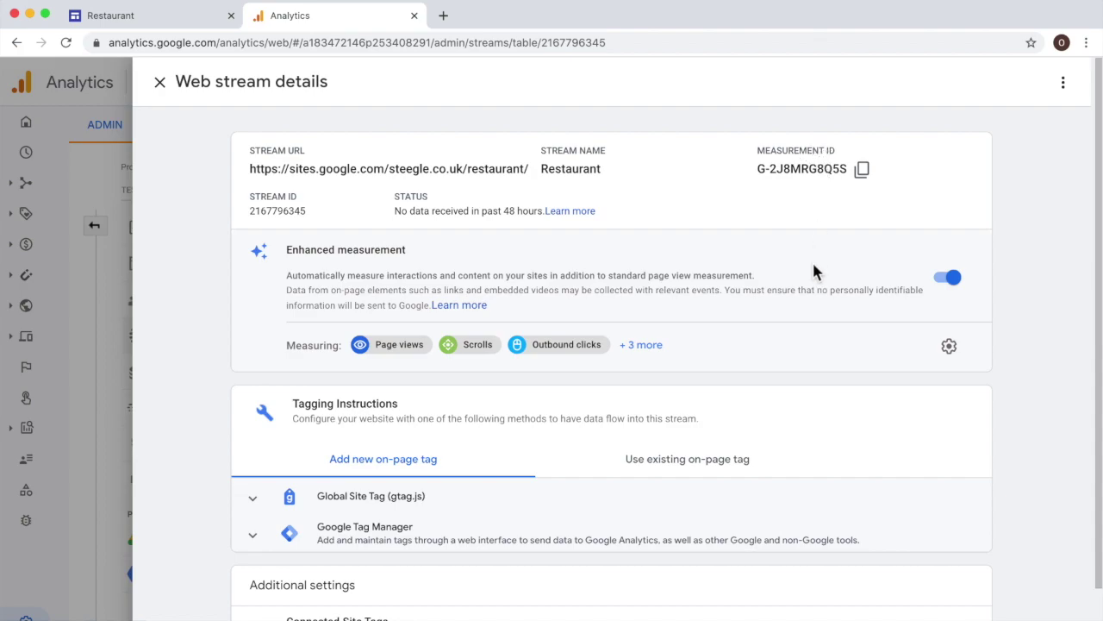
{"action": "scroll", "coordinate": [815, 272], "scroll_direction": "down", "scroll_amount": 2}
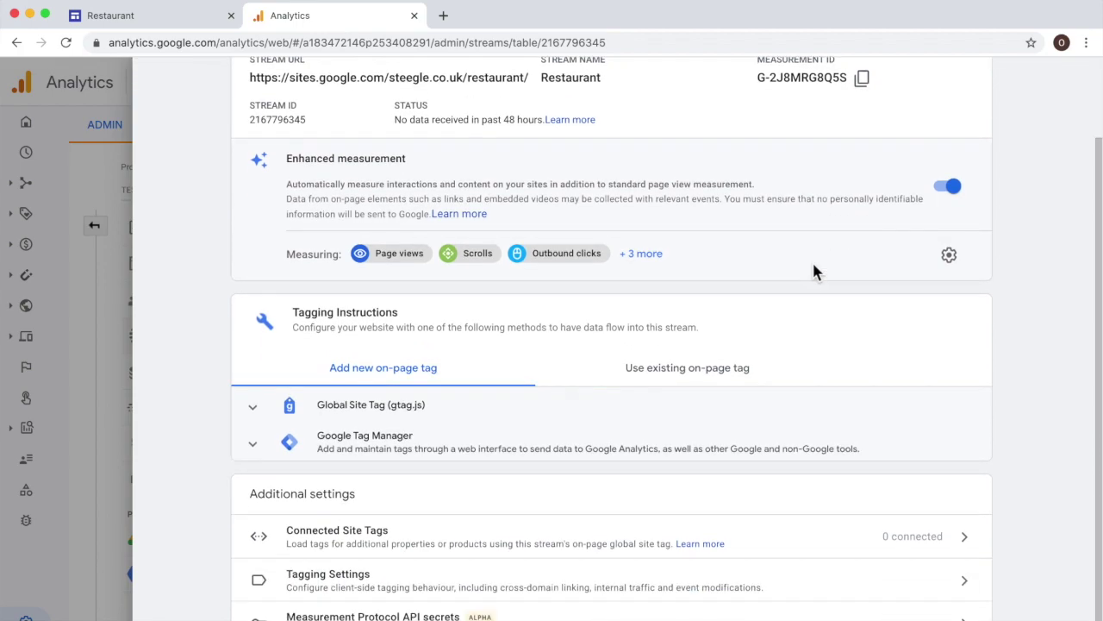
{"action": "scroll", "coordinate": [814, 267], "scroll_direction": "up", "scroll_amount": 2}
{"action": "triple_click", "coordinate": [779, 168]}
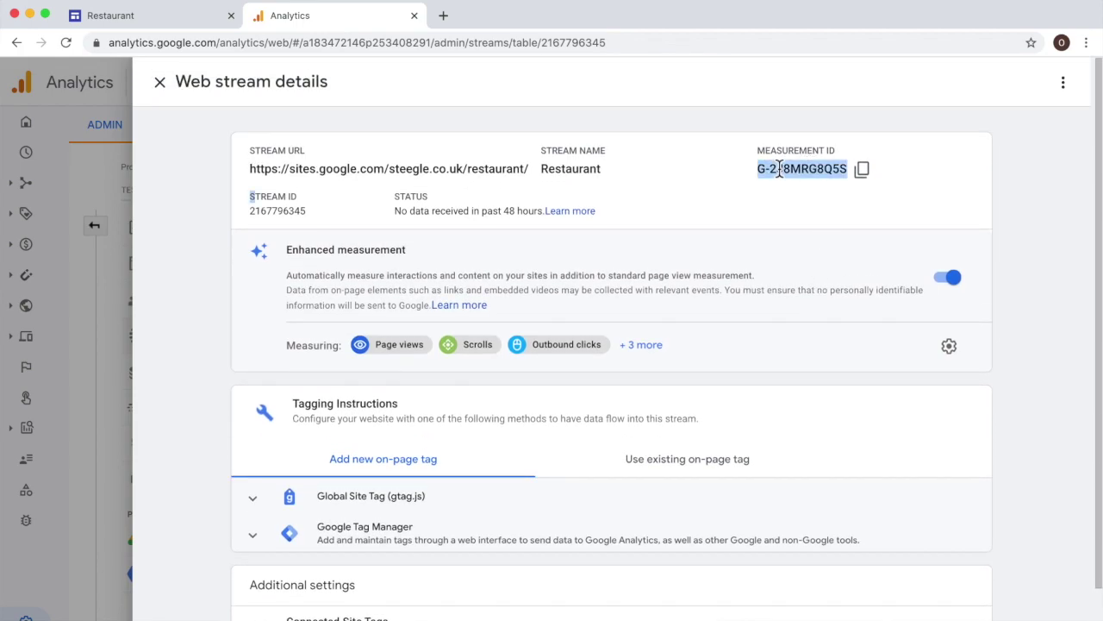
{"action": "left_click", "coordinate": [862, 175]}
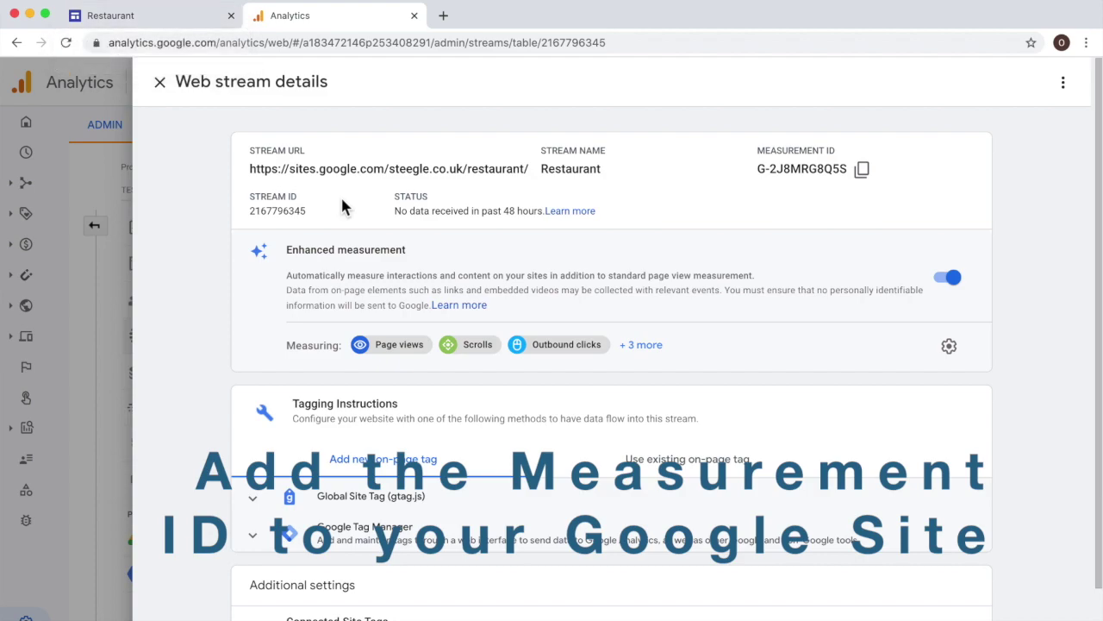
Step: Switch to Google Sites, paste the measurement ID into the site's analytics settings and enable analytics
{"action": "left_click", "coordinate": [161, 27]}
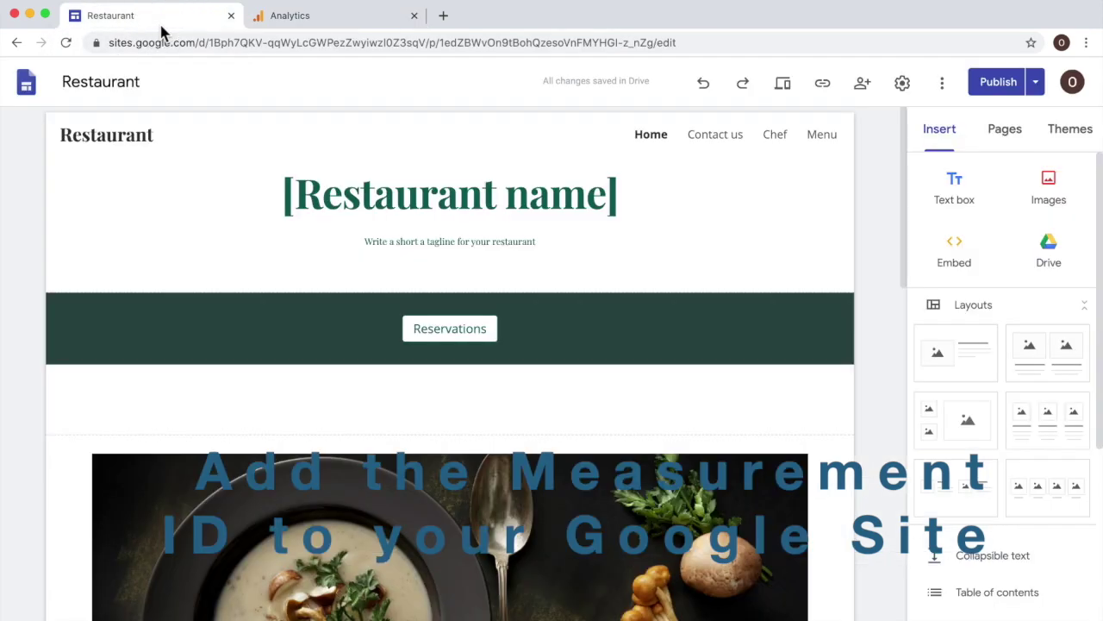
{"action": "left_click", "coordinate": [905, 96]}
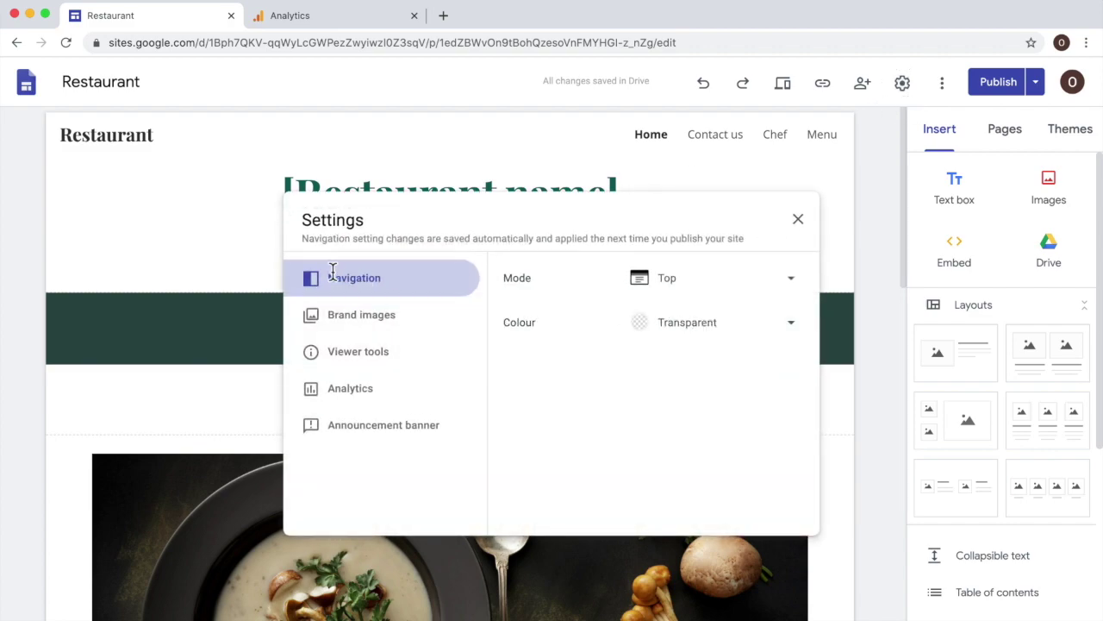
{"action": "left_click", "coordinate": [334, 394]}
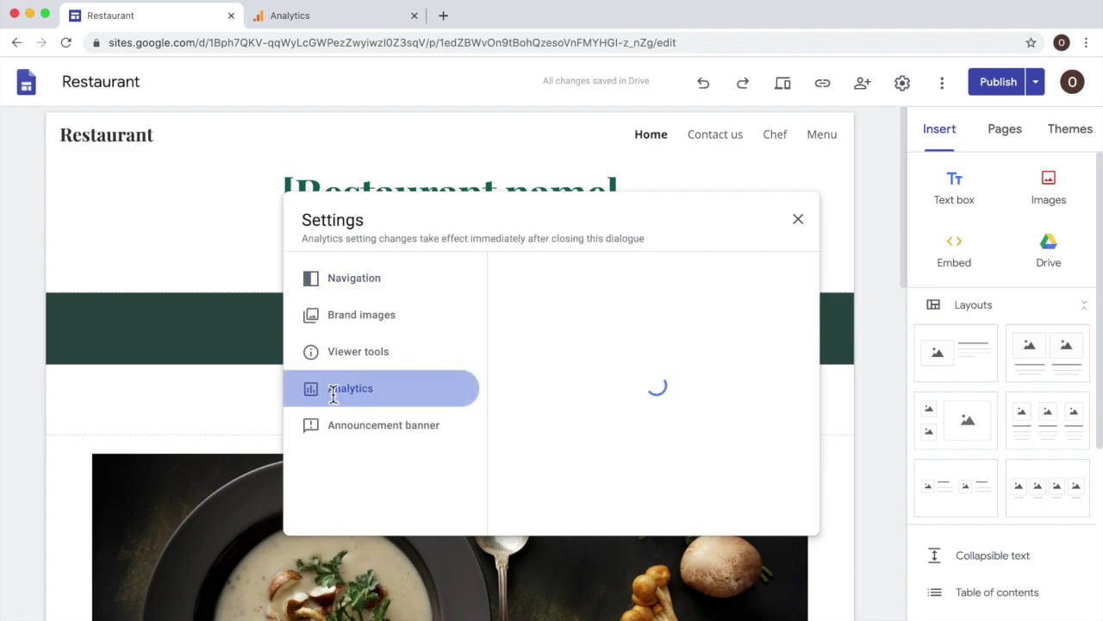
{"action": "left_click", "coordinate": [584, 337]}
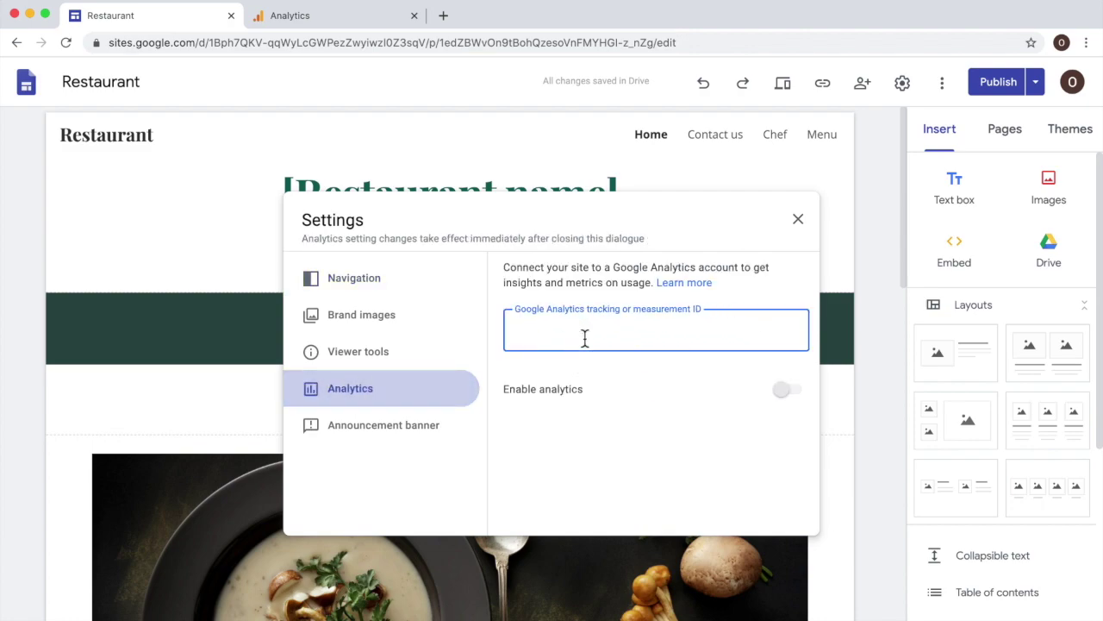
{"action": "key", "text": "super+v"}
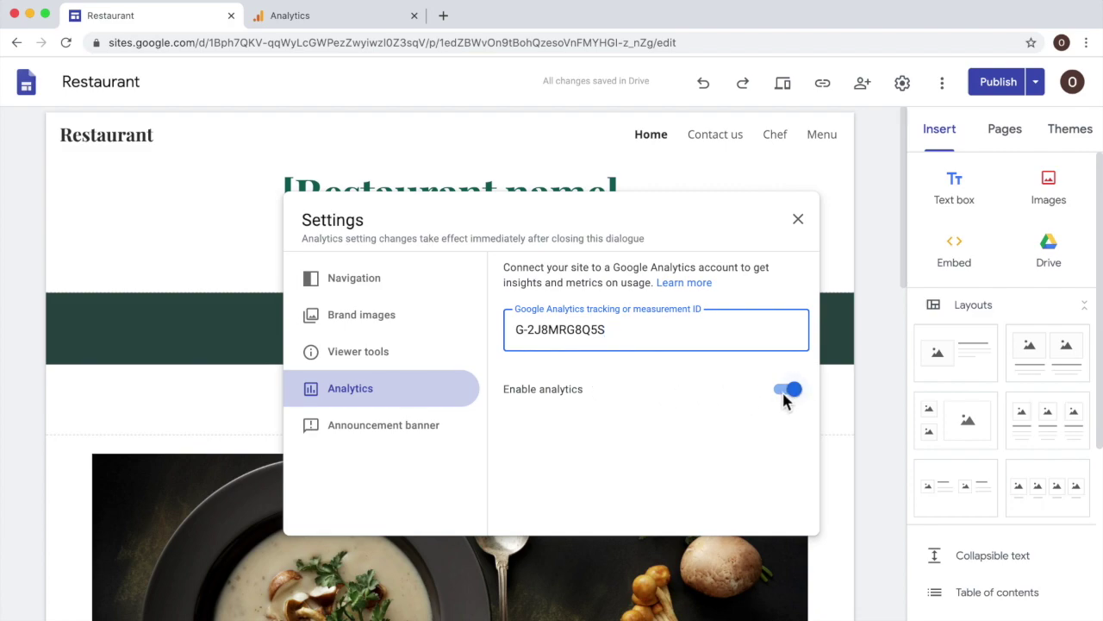
{"action": "left_click", "coordinate": [799, 219]}
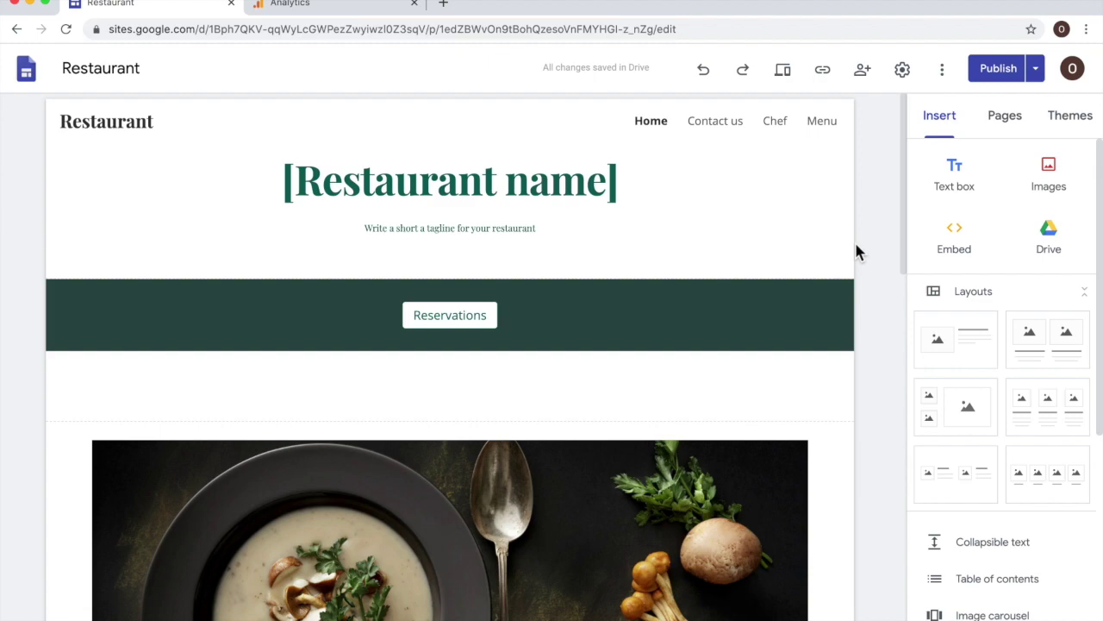
Step: Copy the published site link, open it in an incognito window and browse through the Restaurant home page
{"action": "left_click", "coordinate": [823, 73]}
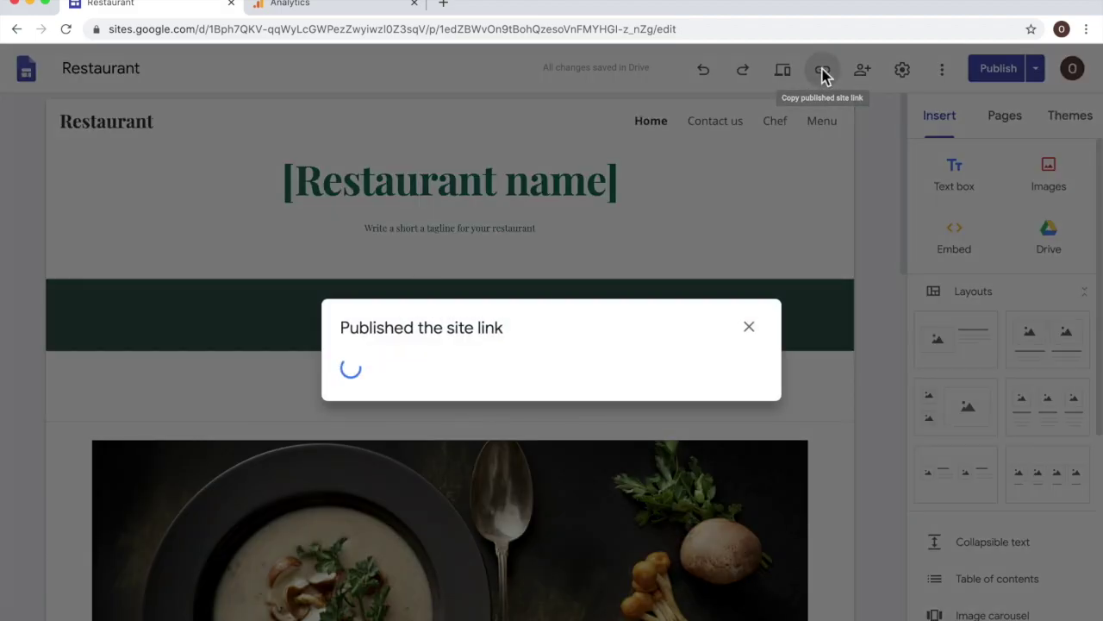
{"action": "left_click", "coordinate": [739, 360]}
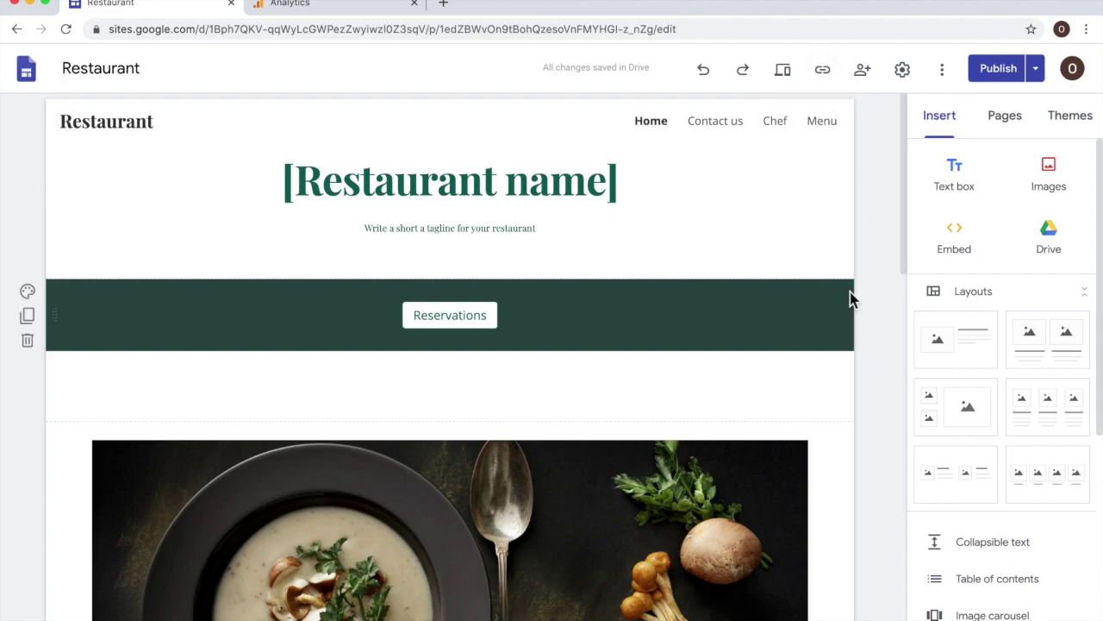
{"action": "key", "text": "super+shift+n"}
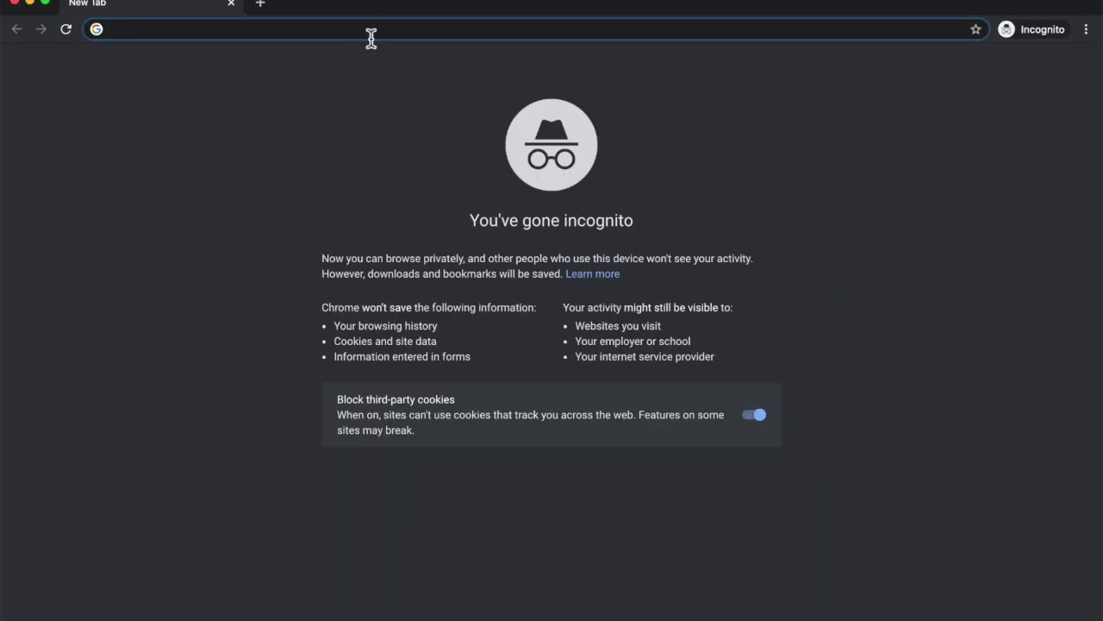
{"action": "key", "text": "super+v"}
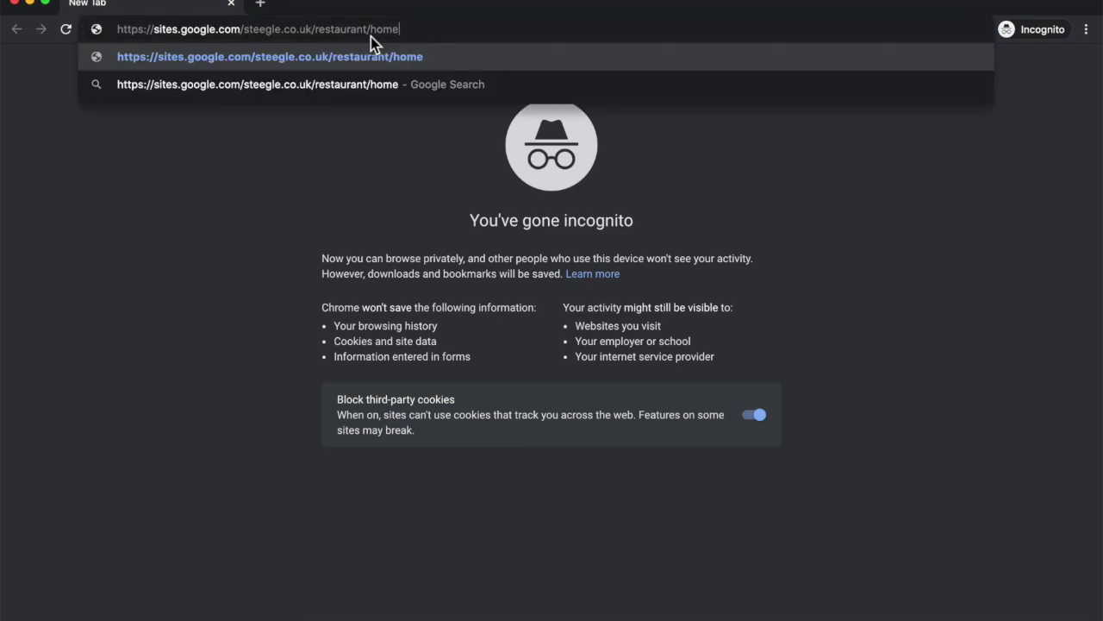
{"action": "key", "text": "Return"}
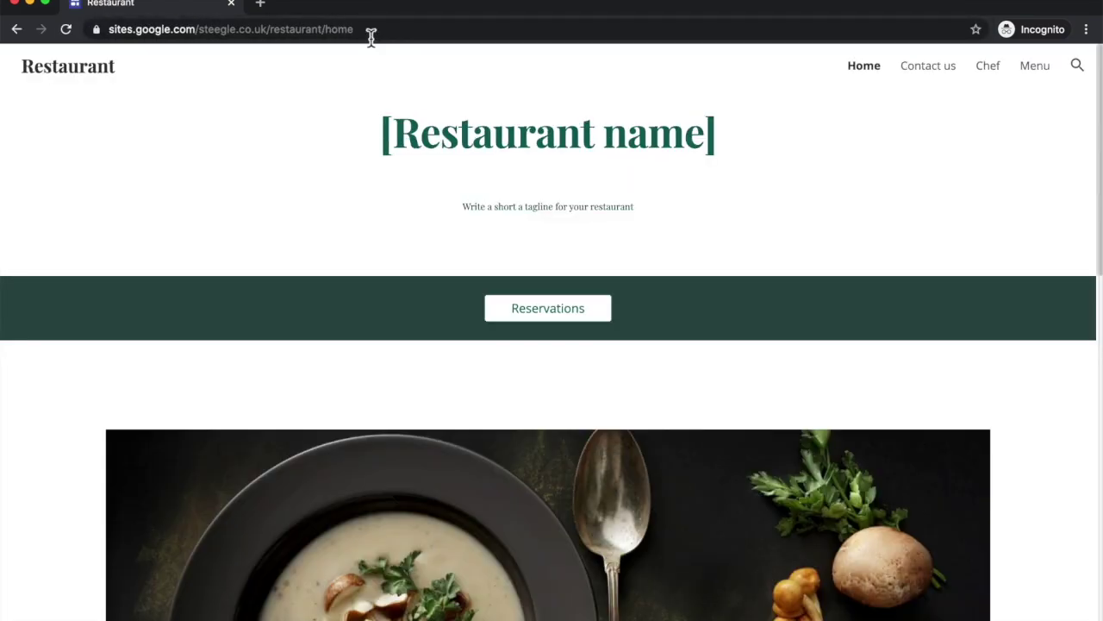
{"action": "scroll", "coordinate": [741, 250], "scroll_direction": "down", "scroll_amount": 10}
{"action": "scroll", "coordinate": [741, 251], "scroll_direction": "up", "scroll_amount": 10}
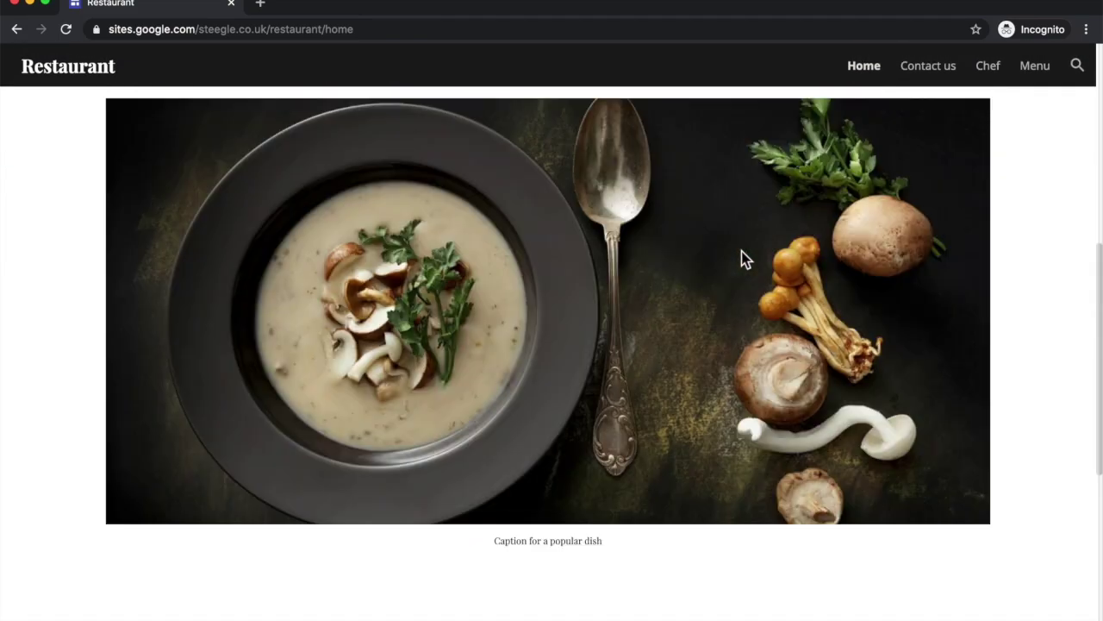
Step: Visit the published site's Contact us, Chef and Menu pages, browsing down through the Contact us and Chef pages
{"action": "left_click", "coordinate": [928, 75]}
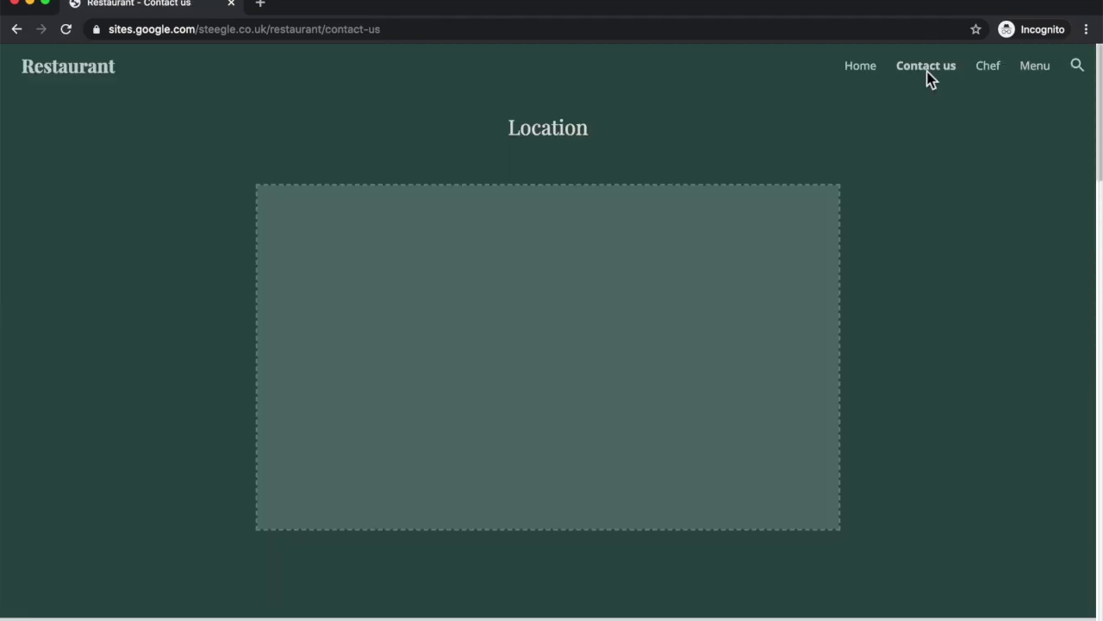
{"action": "scroll", "coordinate": [898, 319], "scroll_direction": "down", "scroll_amount": 15}
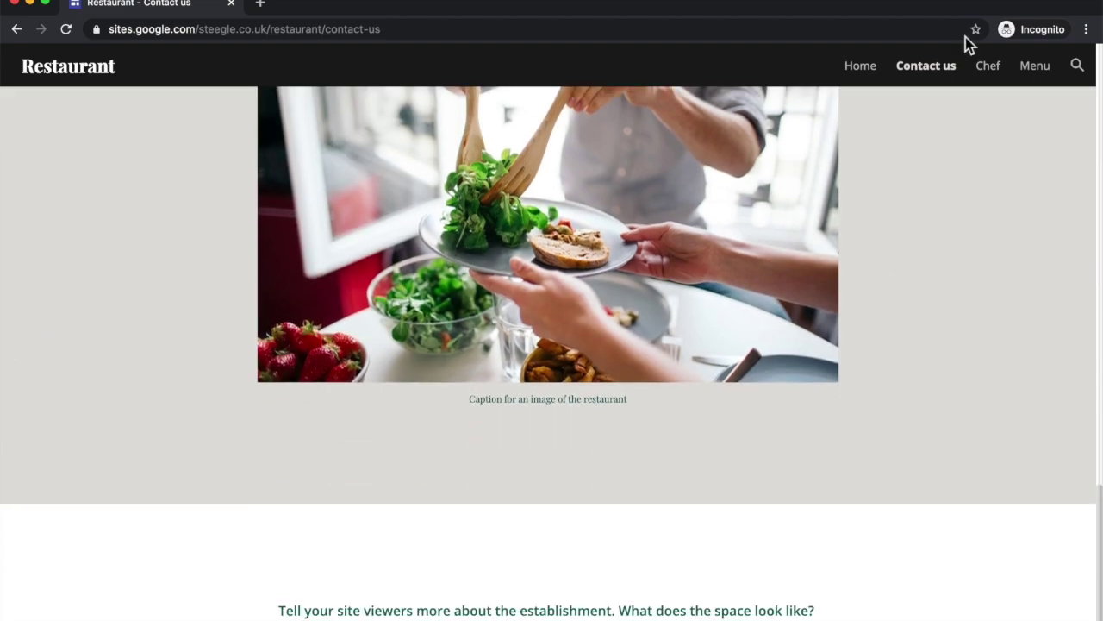
{"action": "left_click", "coordinate": [990, 68]}
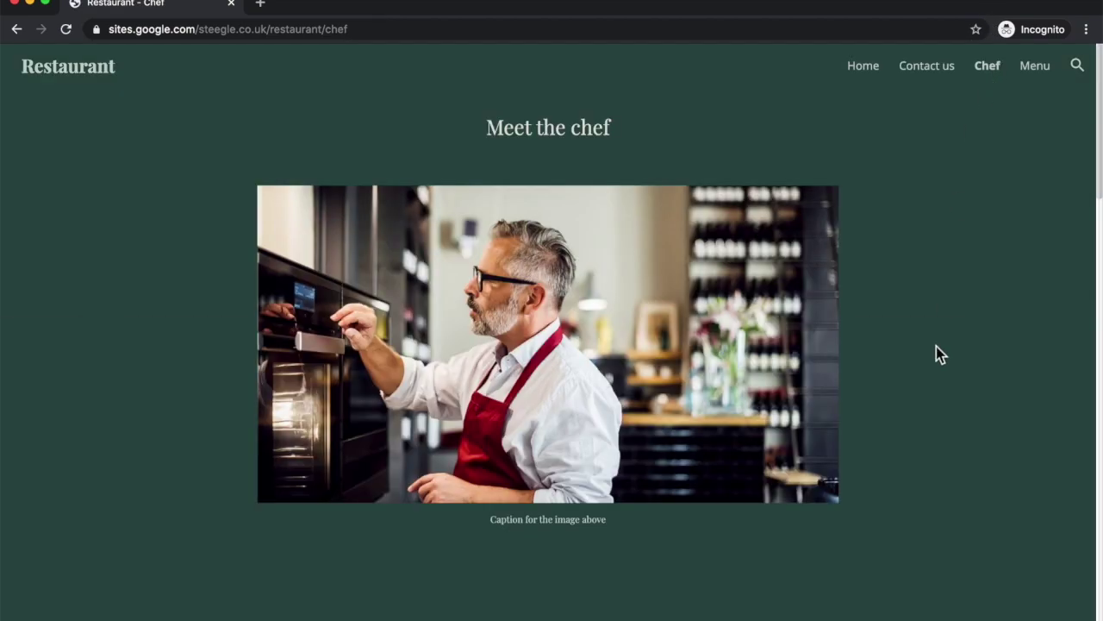
{"action": "scroll", "coordinate": [936, 347], "scroll_direction": "down", "scroll_amount": 20}
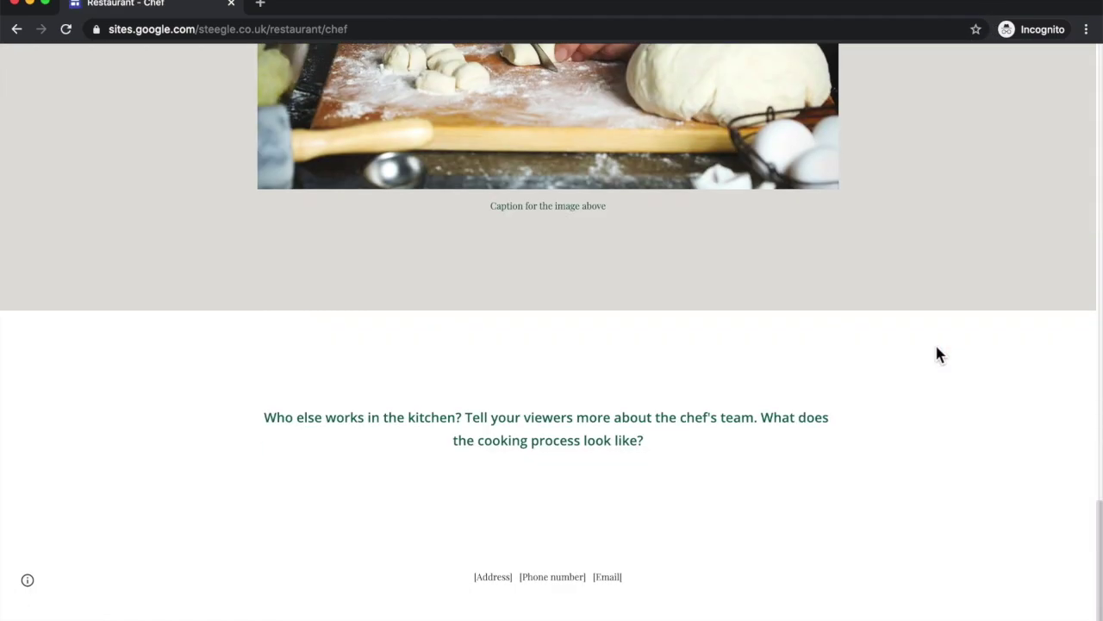
{"action": "left_click", "coordinate": [1035, 67]}
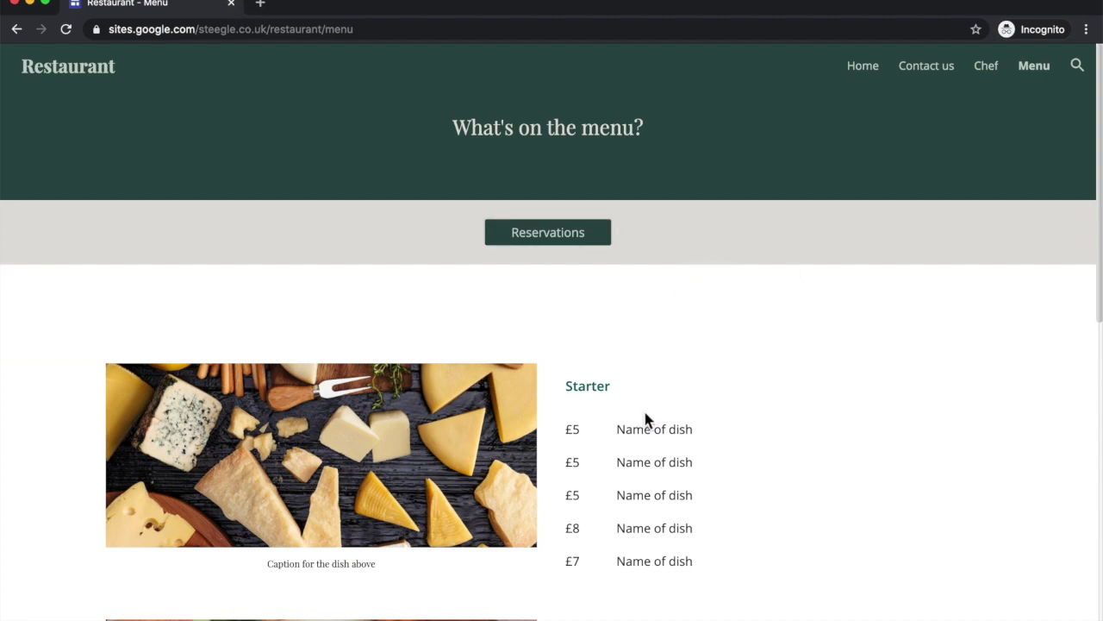
Step: Switch back to Google Analytics, close the Restaurant web stream details and open the Realtime overview report
{"action": "key", "text": "ctrl+Up"}
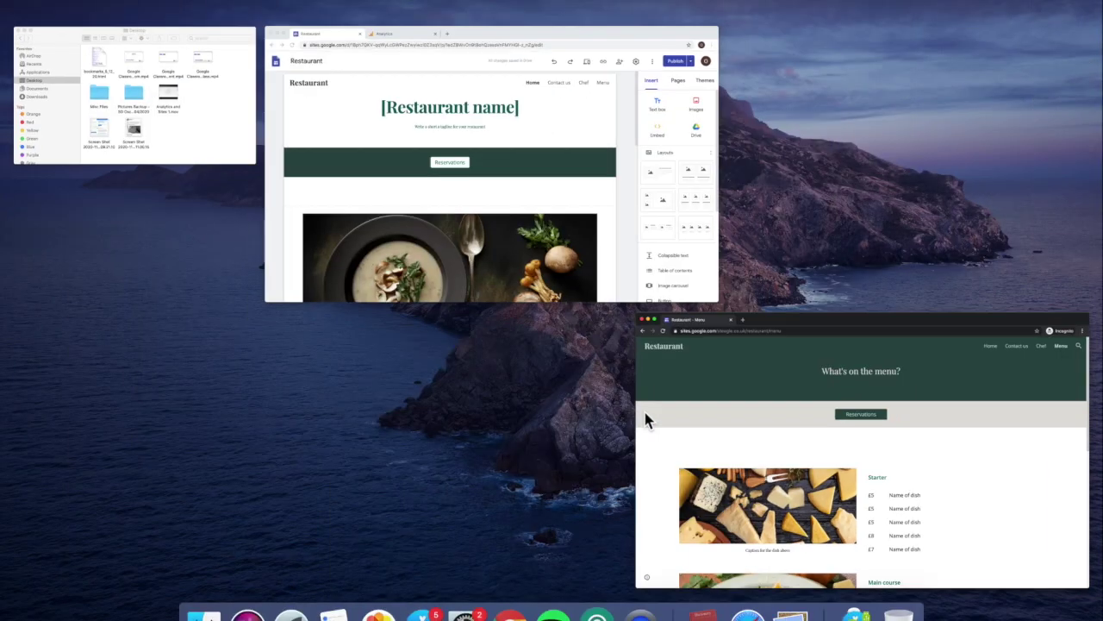
{"action": "left_click", "coordinate": [549, 175]}
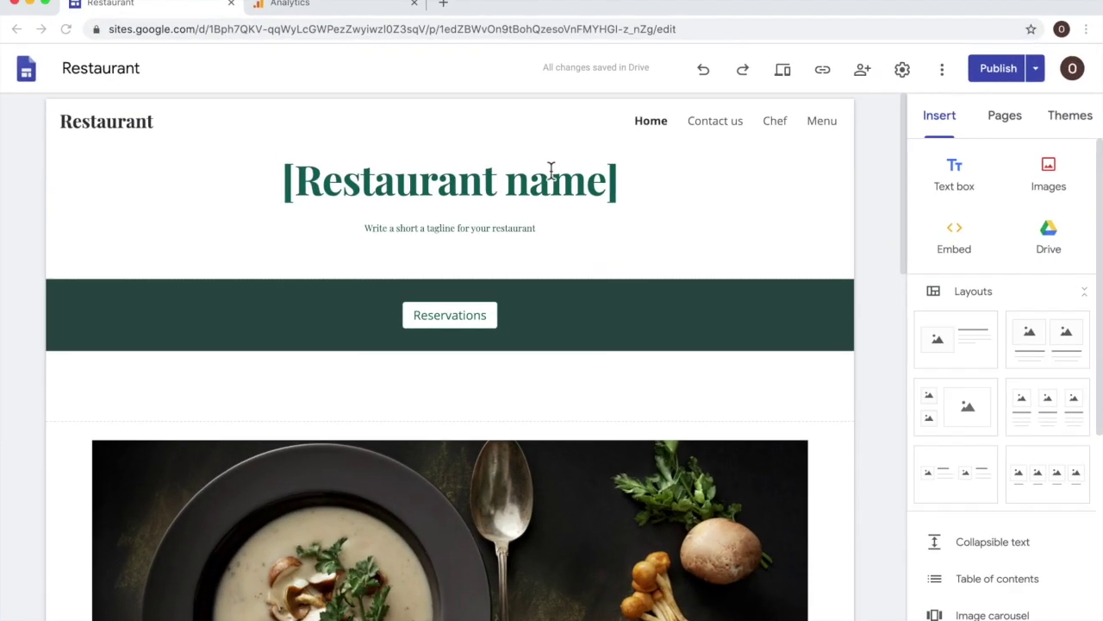
{"action": "left_click", "coordinate": [358, 9]}
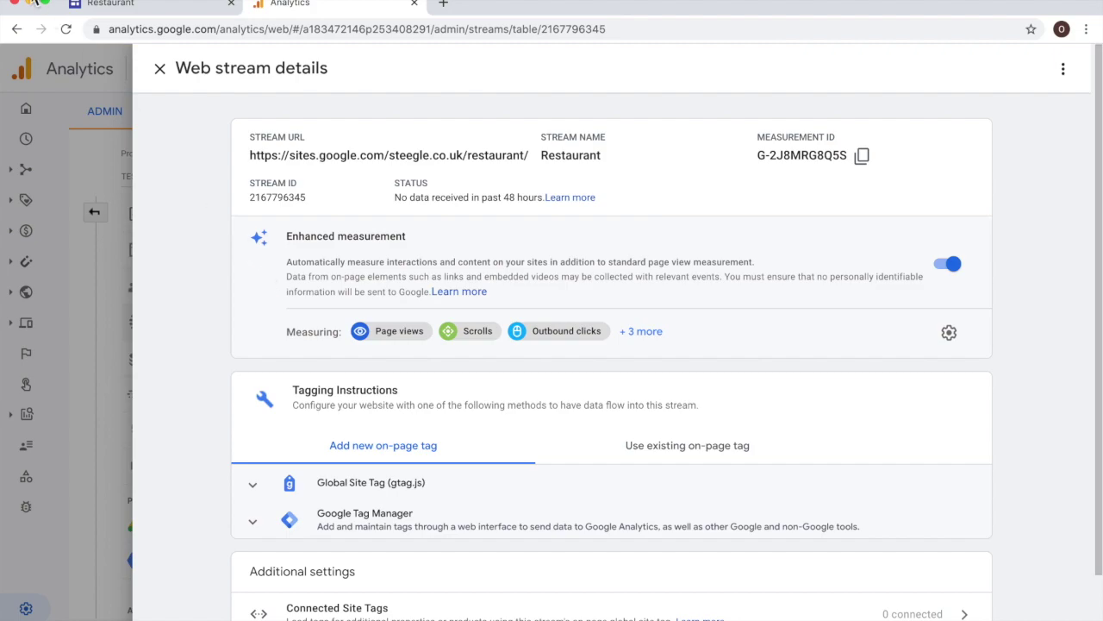
{"action": "left_click", "coordinate": [161, 69]}
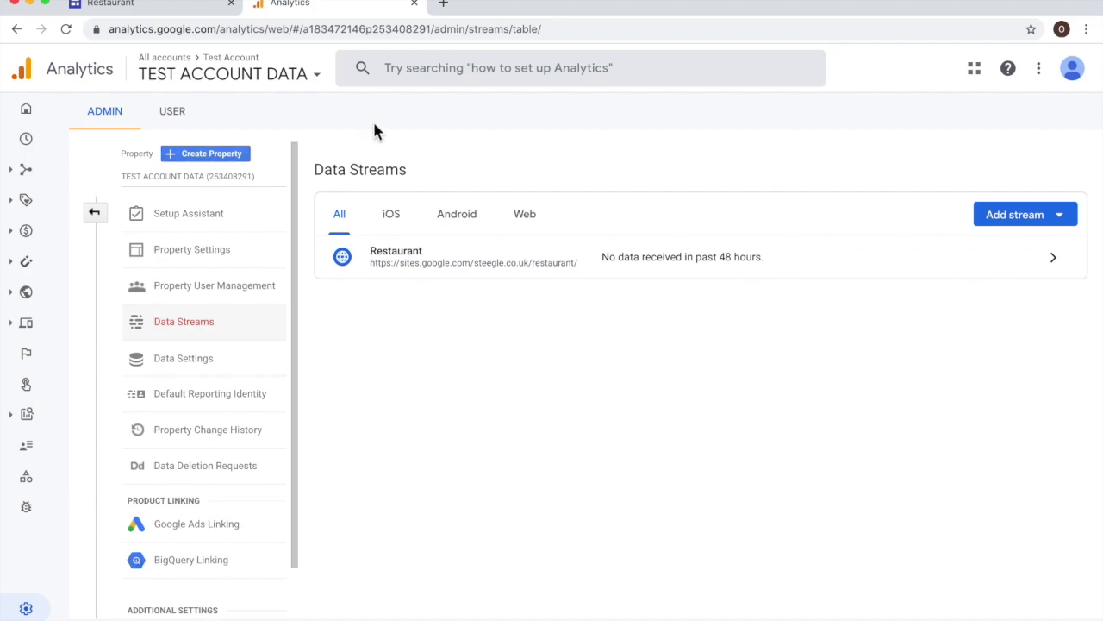
{"action": "left_click", "coordinate": [27, 139]}
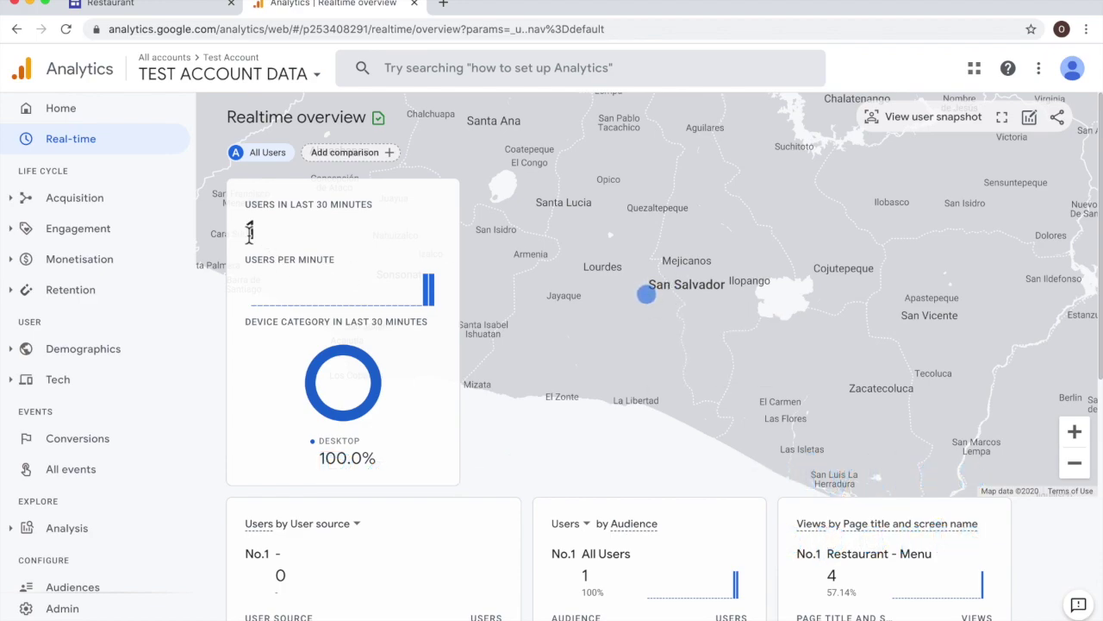
Step: Examine the realtime users in the last 30 minutes, the views by page title and the event counts by event name
{"action": "left_click_drag", "start_coordinate": [248, 231], "coordinate": [271, 234]}
{"action": "scroll", "coordinate": [460, 550], "scroll_direction": "down", "scroll_amount": 3}
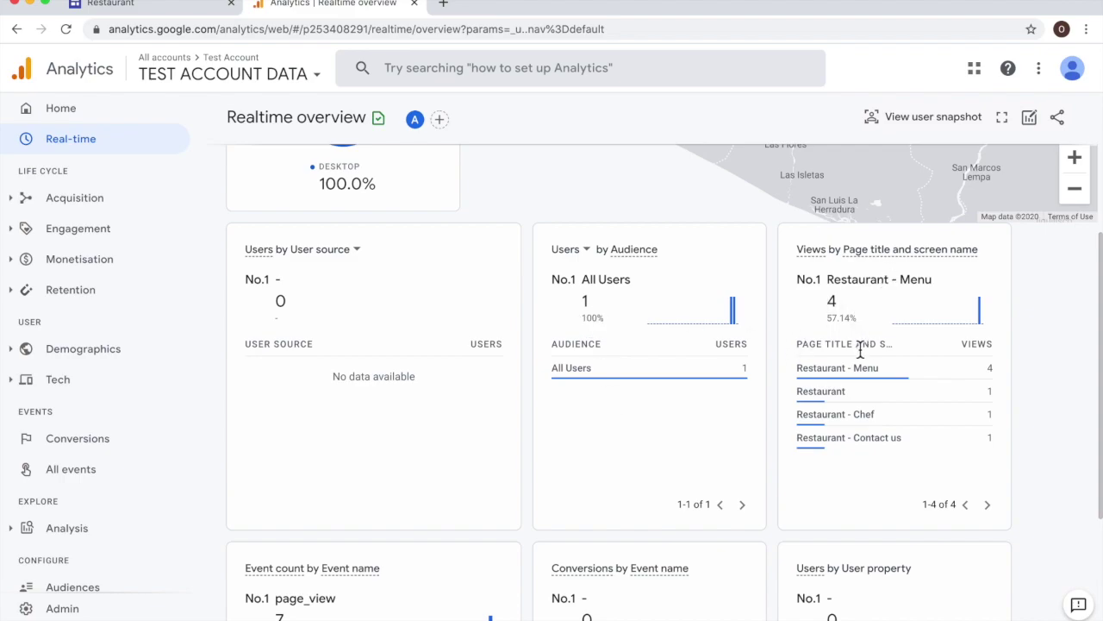
{"action": "mouse_move", "coordinate": [923, 422]}
{"action": "scroll", "coordinate": [945, 425], "scroll_direction": "down", "scroll_amount": 1}
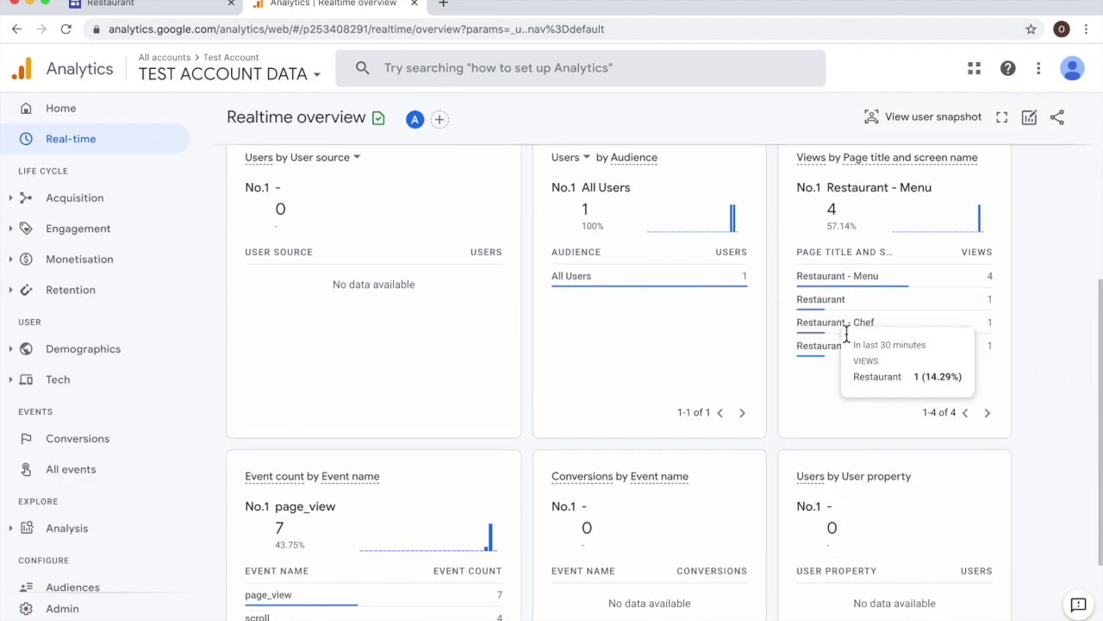
{"action": "mouse_move", "coordinate": [851, 349]}
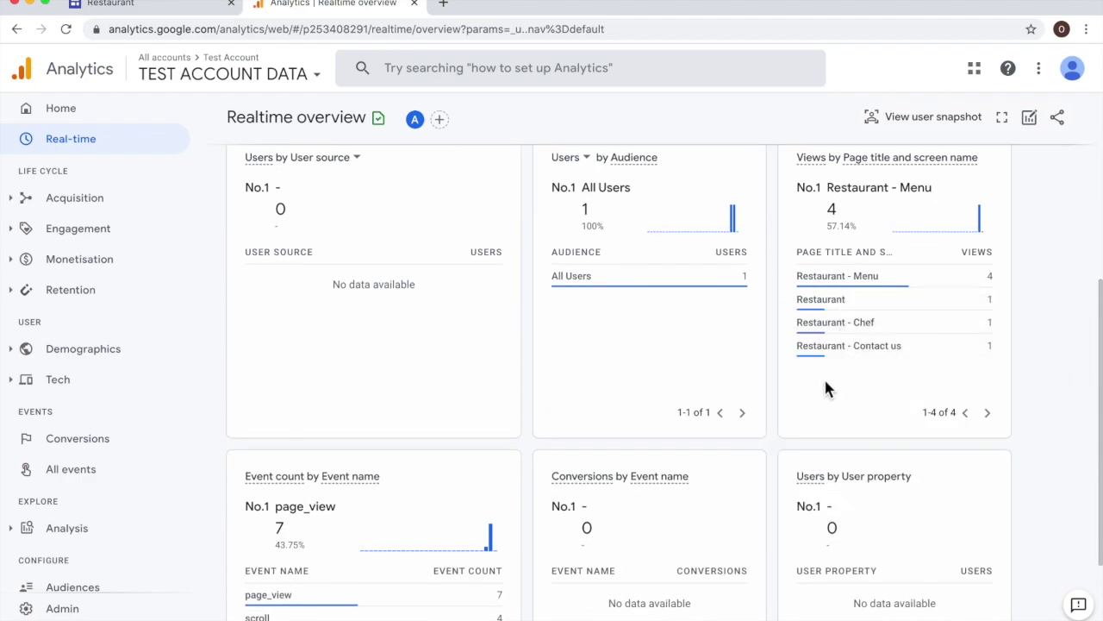
{"action": "scroll", "coordinate": [825, 388], "scroll_direction": "down", "scroll_amount": 2}
{"action": "scroll", "coordinate": [824, 388], "scroll_direction": "down", "scroll_amount": 1}
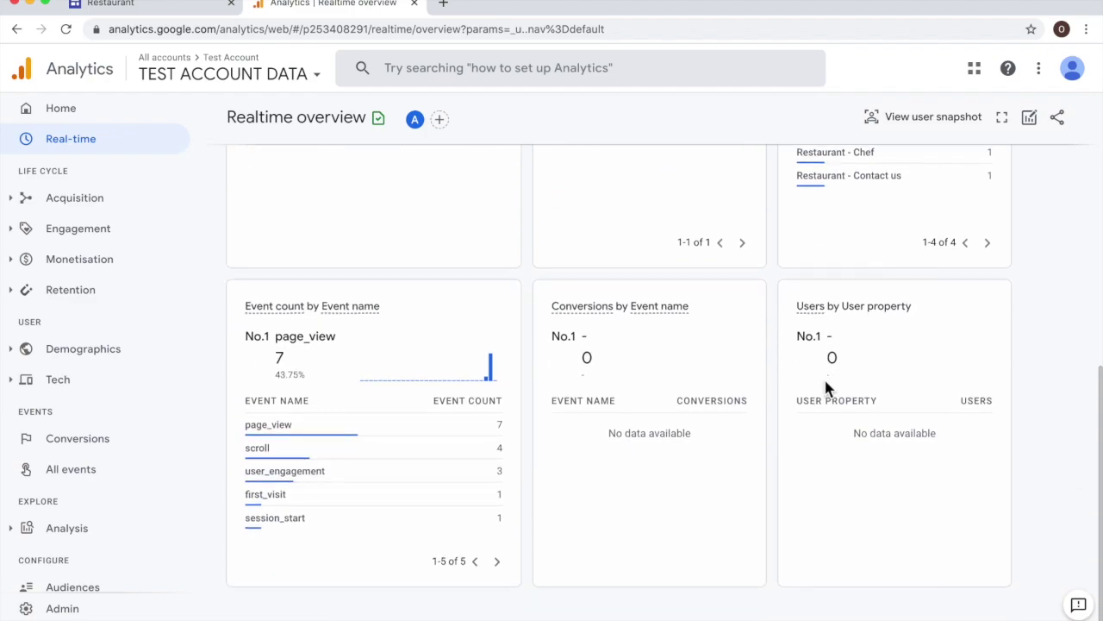
{"action": "scroll", "coordinate": [826, 388], "scroll_direction": "up", "scroll_amount": 10}
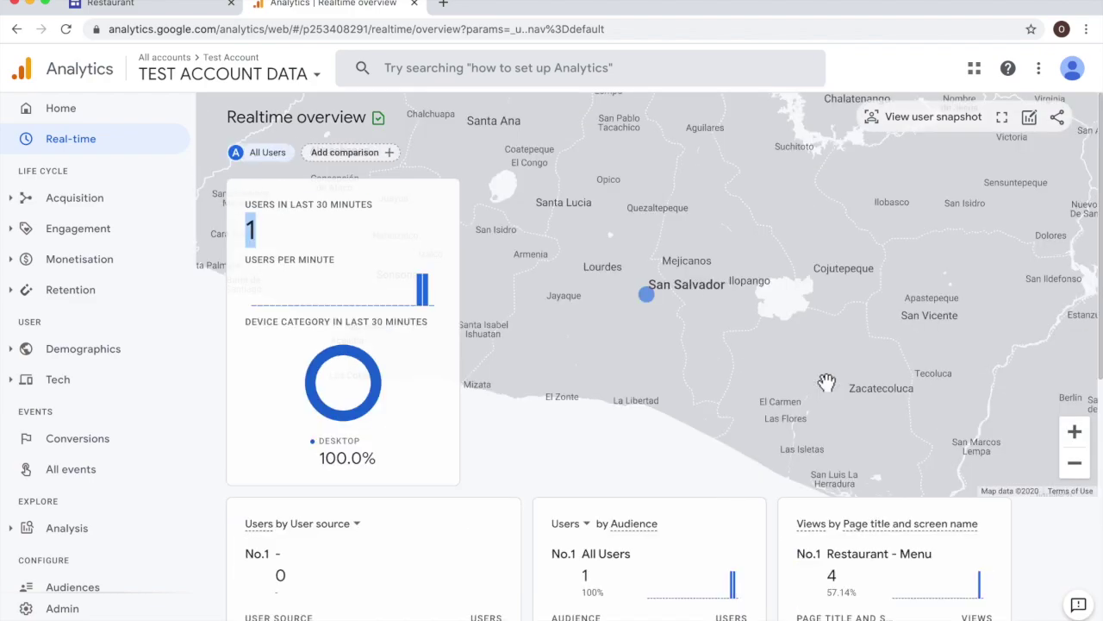